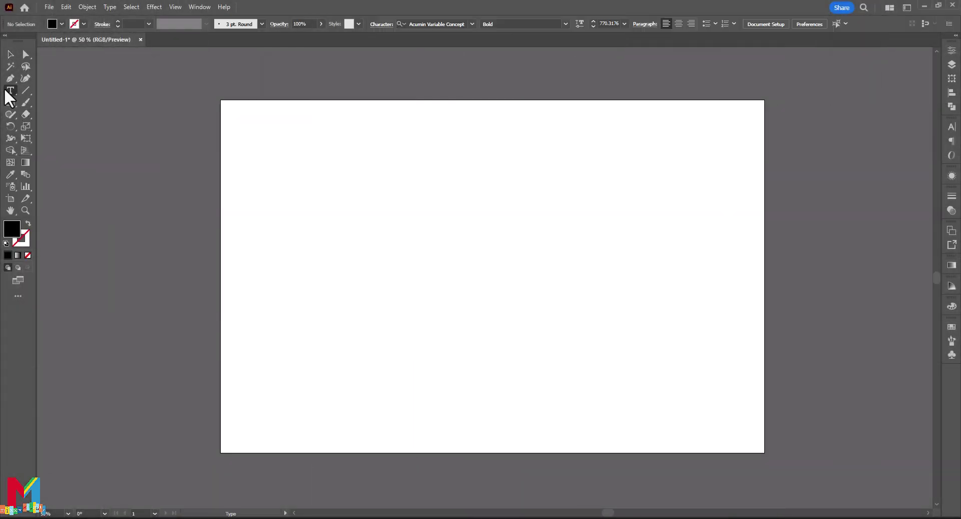
# Type 'TS' on the artboard, then enlarge it and centre it.
pyautogui.click(345, 198)
pyautogui.press('BackSpace')
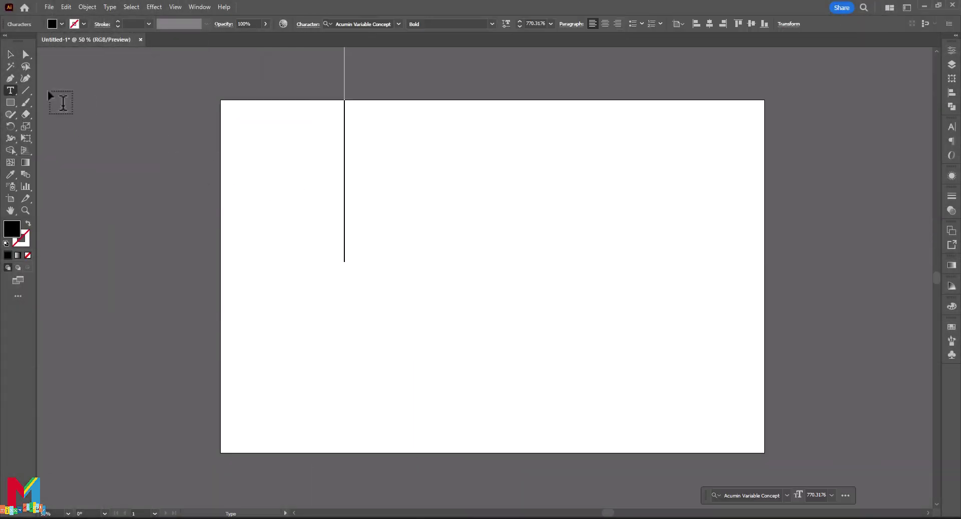
pyautogui.write('TS')
pyautogui.click(10, 54)
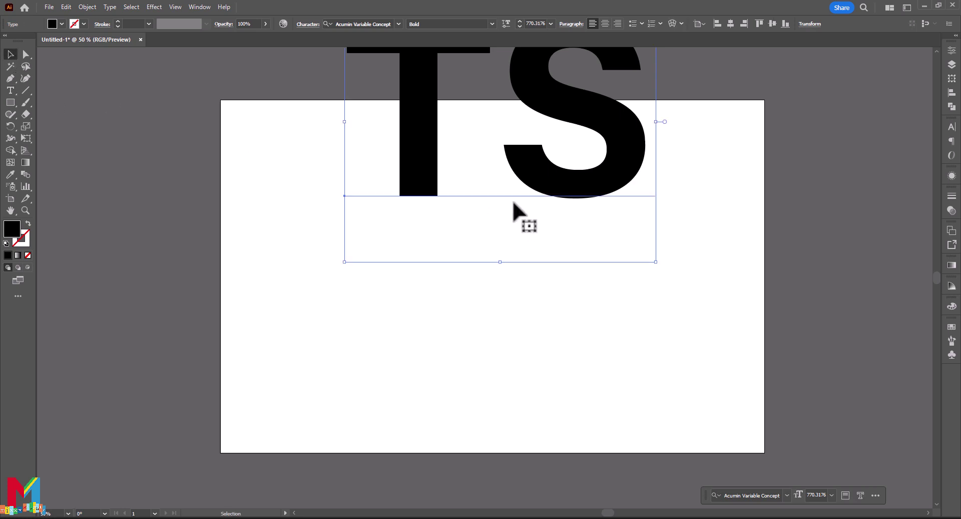
pyautogui.moveTo(508, 223); pyautogui.dragTo(493, 374)
pyautogui.moveTo(485, 413); pyautogui.dragTo(485, 452)
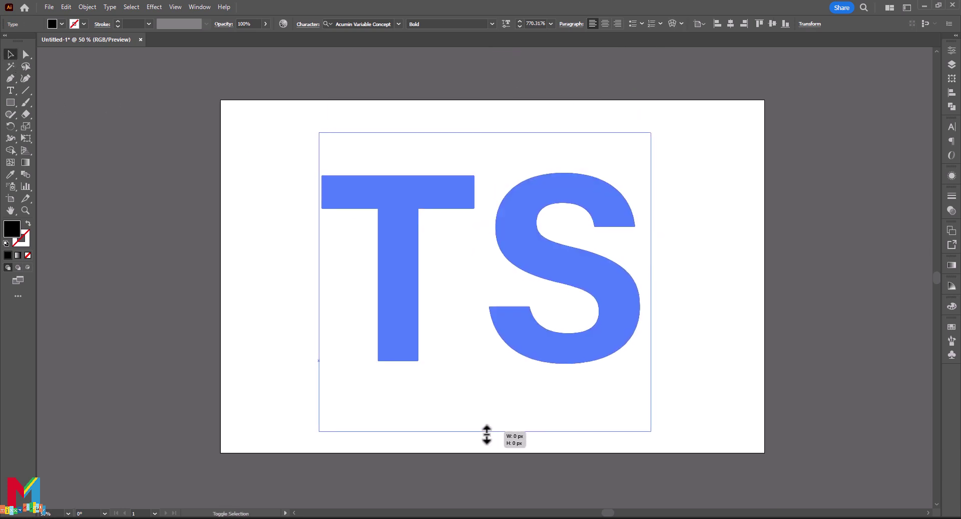
pyautogui.moveTo(525, 393); pyautogui.dragTo(551, 393)
# Set the TS text in Bookman Old Style and shift it up and left.
pyautogui.click(398, 24)
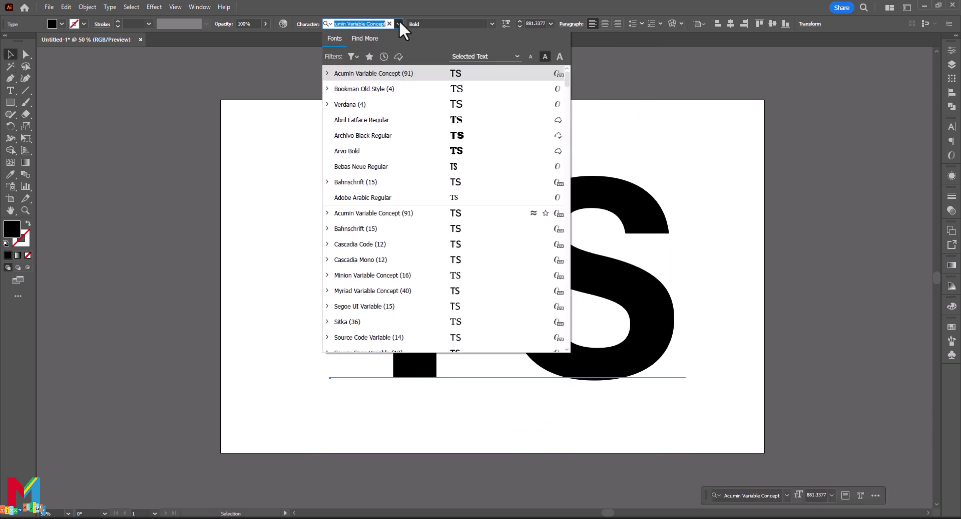
pyautogui.click(379, 92)
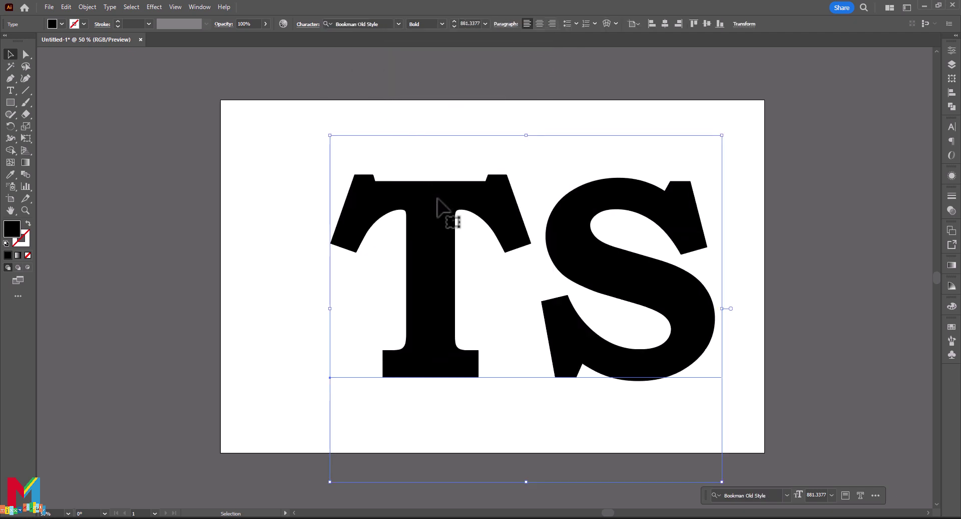
pyautogui.moveTo(434, 198); pyautogui.dragTo(412, 190)
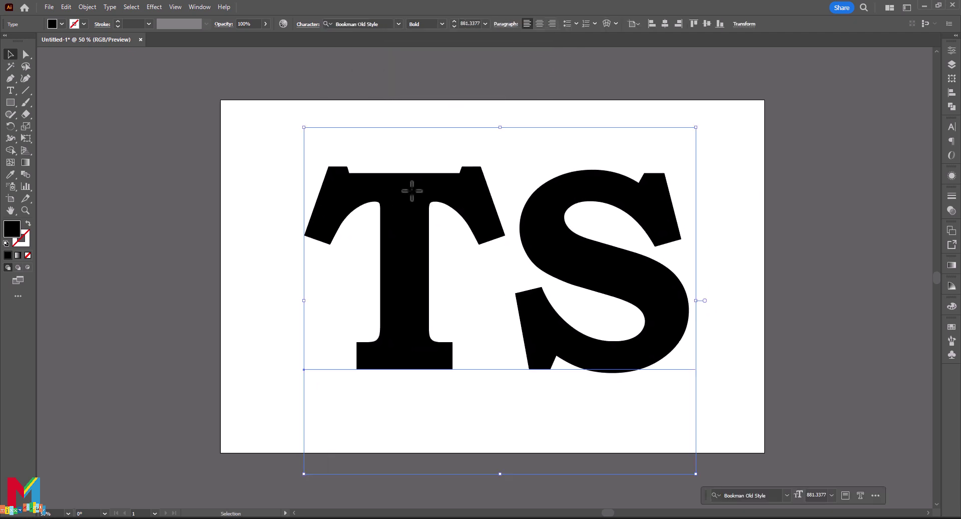
# Convert TS to outlines and ungroup it into separate T and S shapes.
pyautogui.rightClick(412, 191)
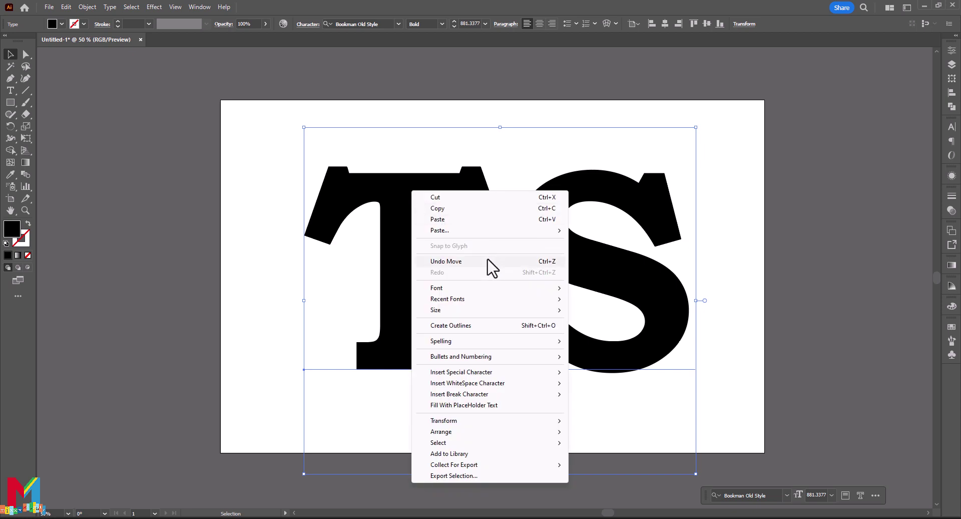
pyautogui.click(489, 327)
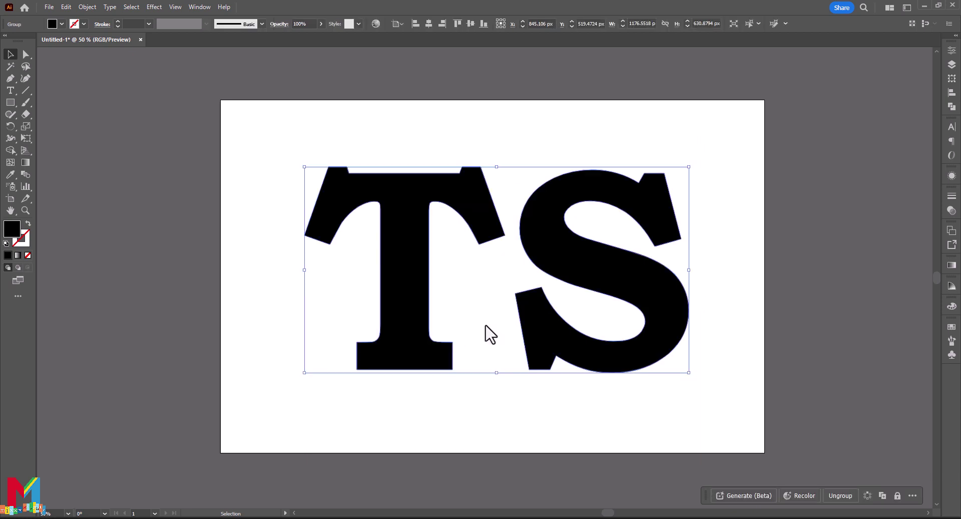
pyautogui.rightClick(565, 330)
pyautogui.click(602, 221)
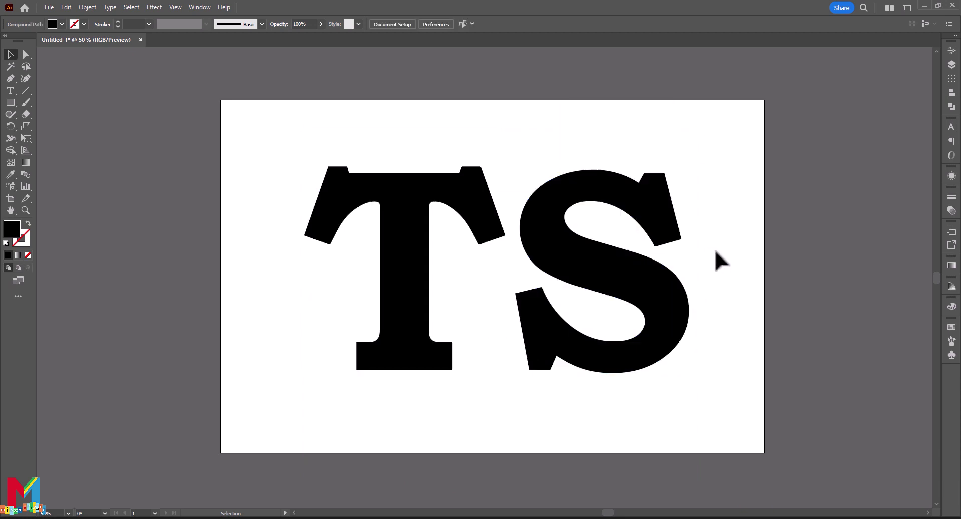
pyautogui.click(648, 293)
# Fill the S with red, move it aside, and enlarge the black T.
pyautogui.click(62, 24)
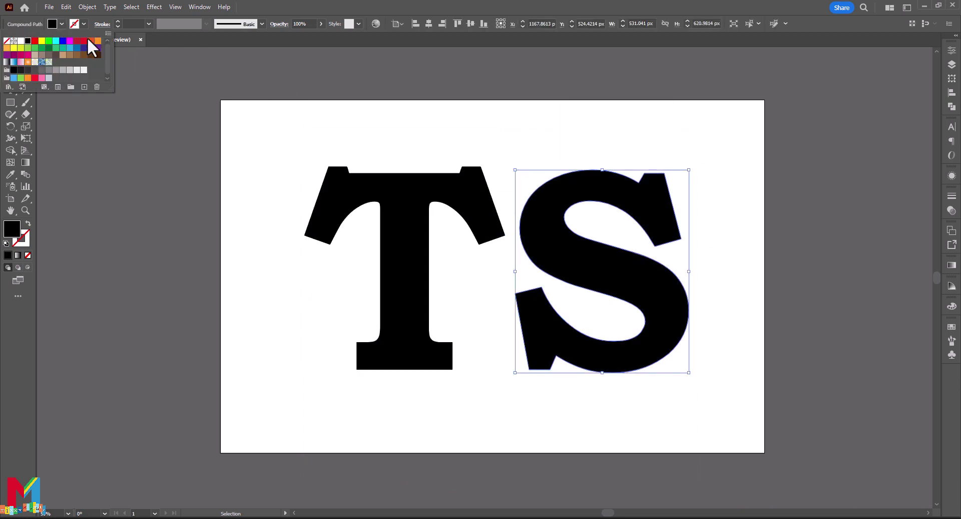
pyautogui.click(79, 43)
pyautogui.moveTo(640, 328); pyautogui.dragTo(745, 328)
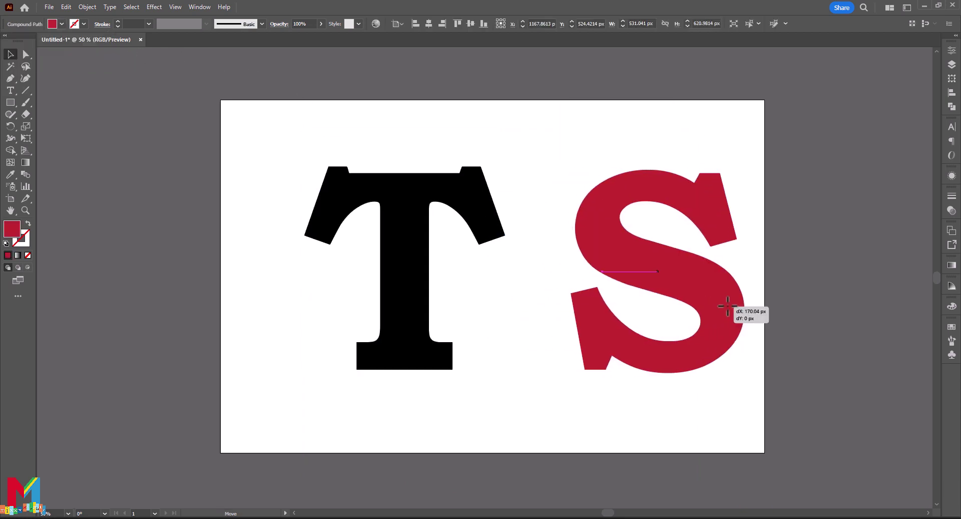
pyautogui.click(420, 298)
pyautogui.moveTo(505, 272); pyautogui.dragTo(599, 273)
pyautogui.moveTo(474, 314); pyautogui.dragTo(497, 314)
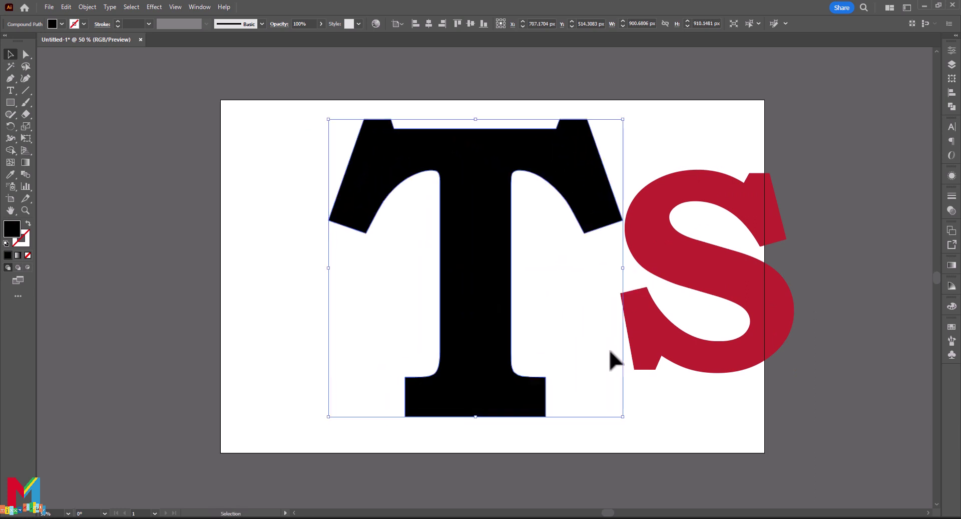
# Place the red S over the T's stem, widening it and slightly shortening it.
pyautogui.moveTo(711, 350); pyautogui.dragTo(483, 349)
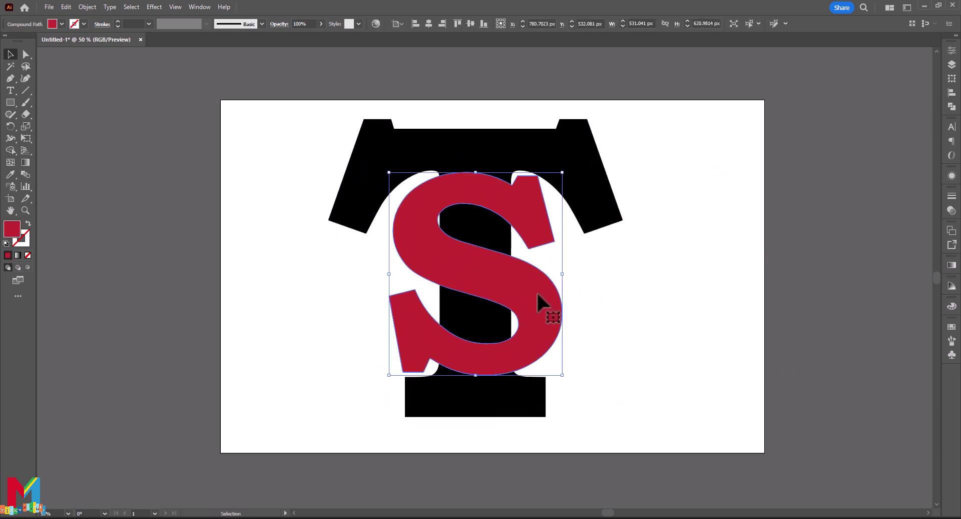
pyautogui.moveTo(562, 274); pyautogui.dragTo(572, 275)
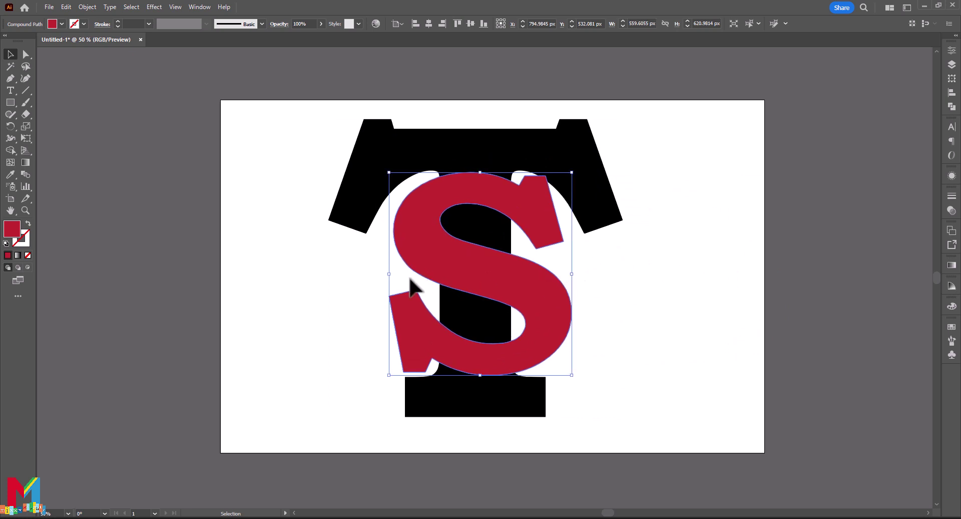
pyautogui.moveTo(389, 274); pyautogui.dragTo(380, 278)
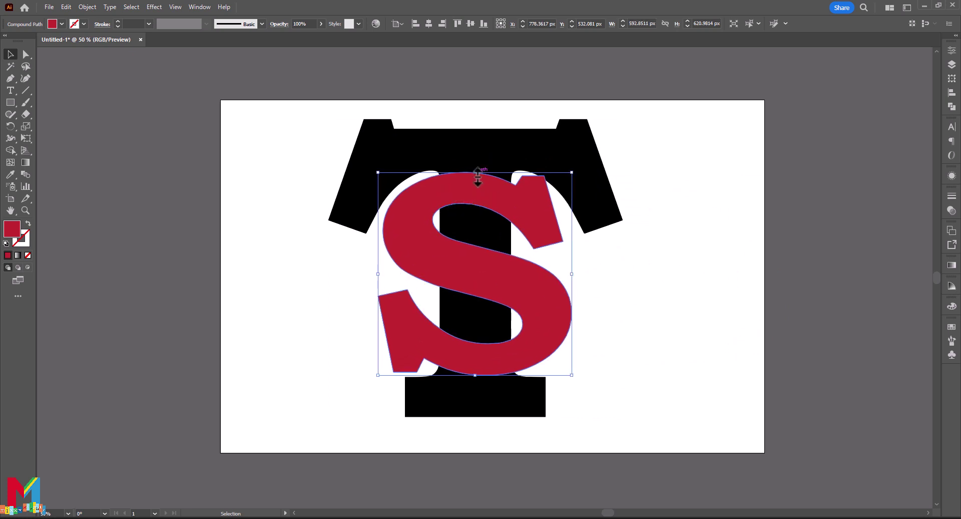
pyautogui.moveTo(478, 176); pyautogui.dragTo(477, 186)
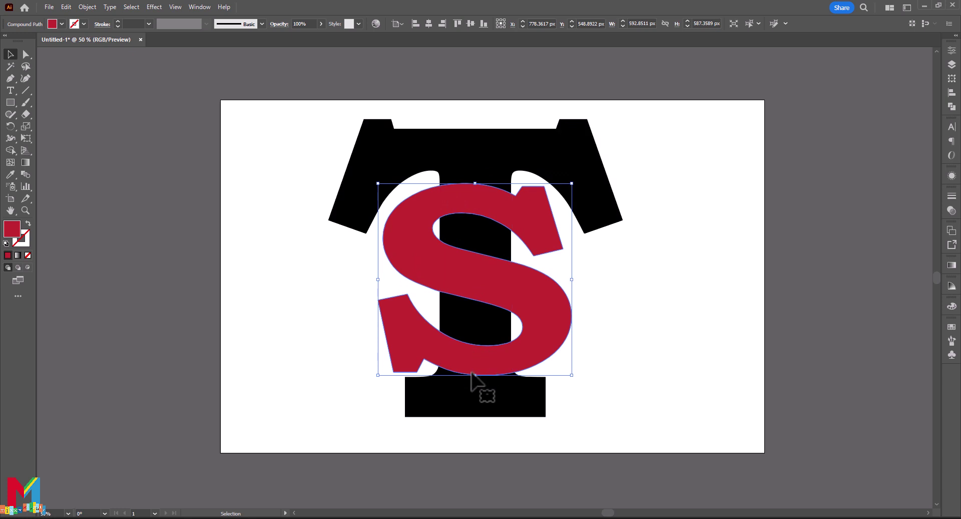
pyautogui.moveTo(475, 375); pyautogui.dragTo(475, 371)
pyautogui.click(638, 322)
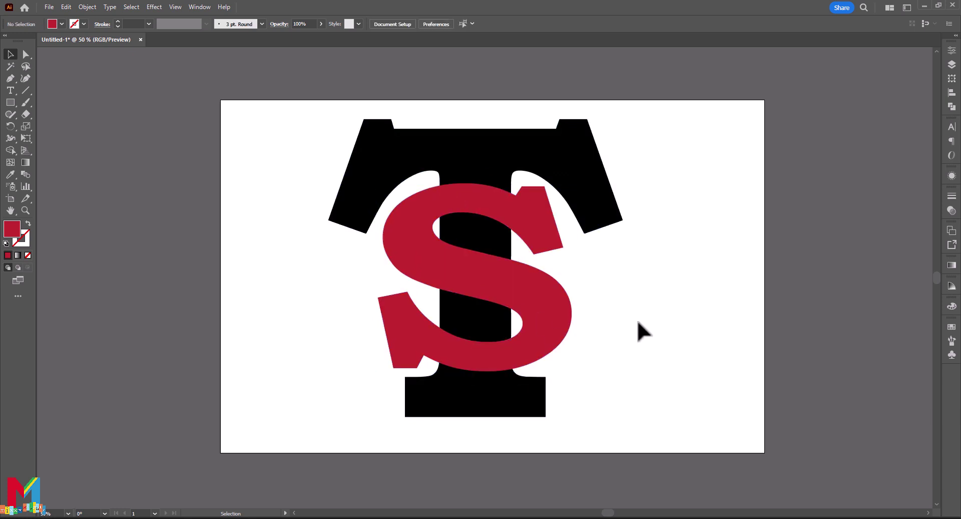
pyautogui.moveTo(571, 325); pyautogui.dragTo(567, 325)
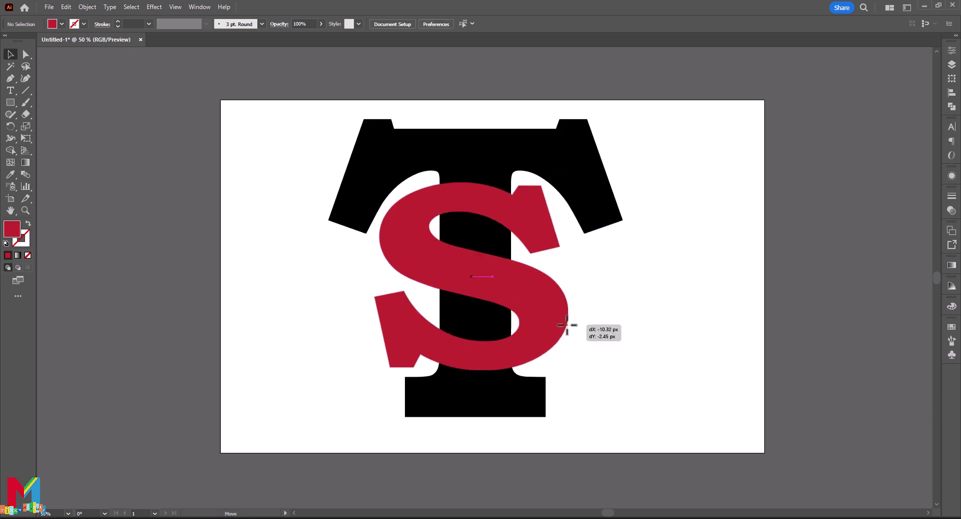
# Move both letters right together and widen the S to about 603.7 px.
pyautogui.moveTo(637, 150)
pyautogui.mouseDown()
pyautogui.moveTo(424, 400)
pyautogui.moveTo(467, 402)
pyautogui.mouseUp()
pyautogui.click(657, 353)
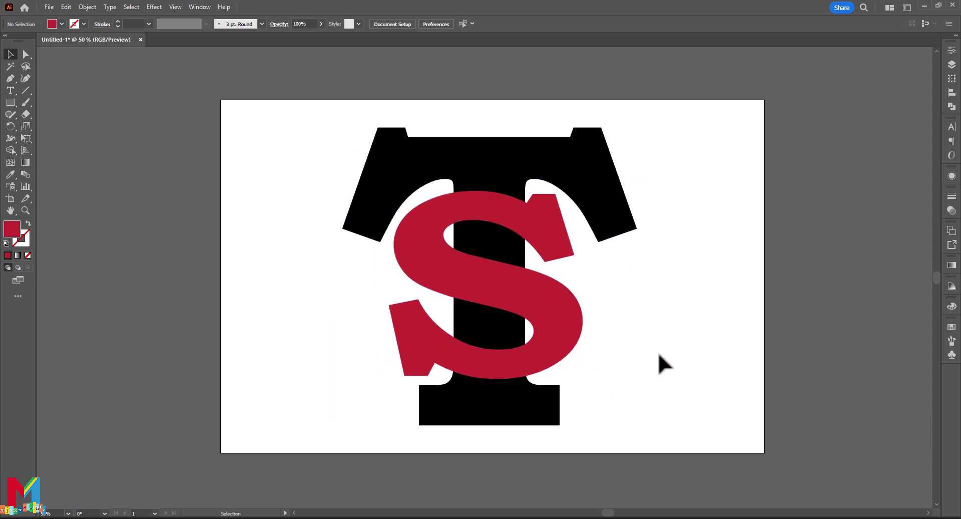
pyautogui.click(571, 305)
pyautogui.moveTo(583, 286); pyautogui.dragTo(589, 291)
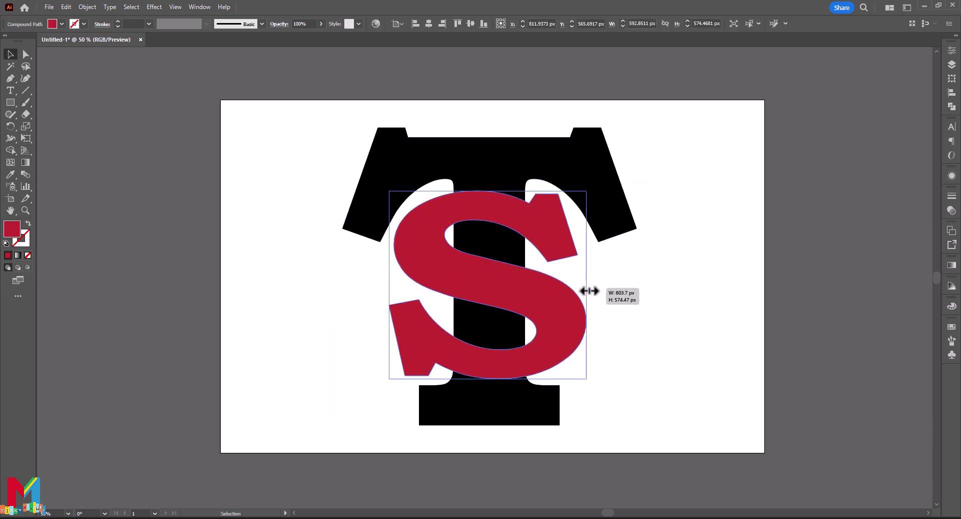
pyautogui.moveTo(651, 139); pyautogui.dragTo(379, 388)
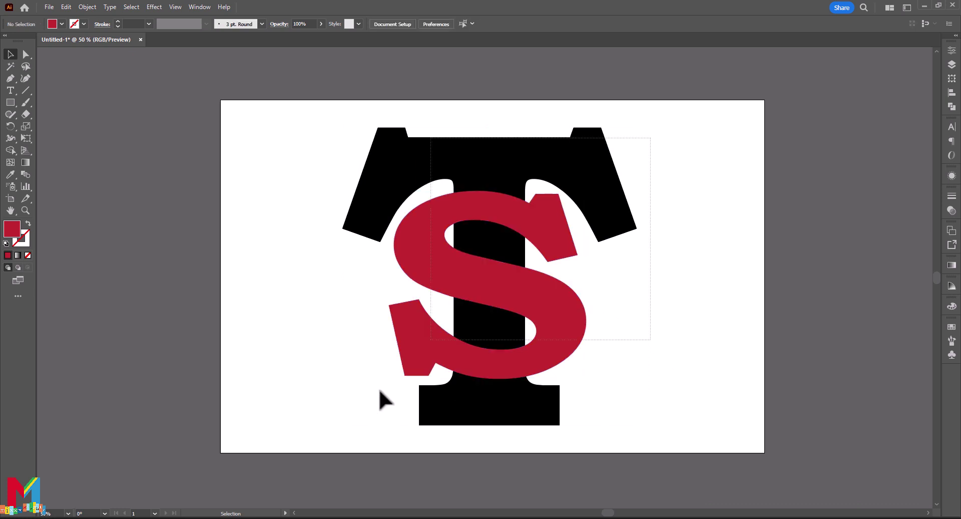
# Use Intertwine to put the S diagonal in front of the stem and its curves behind it.
pyautogui.click(88, 7)
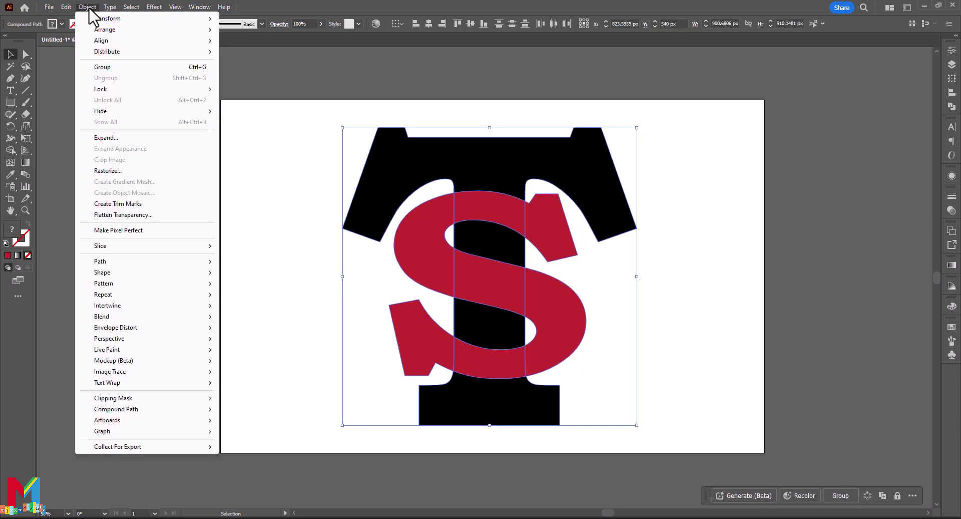
pyautogui.click(228, 305)
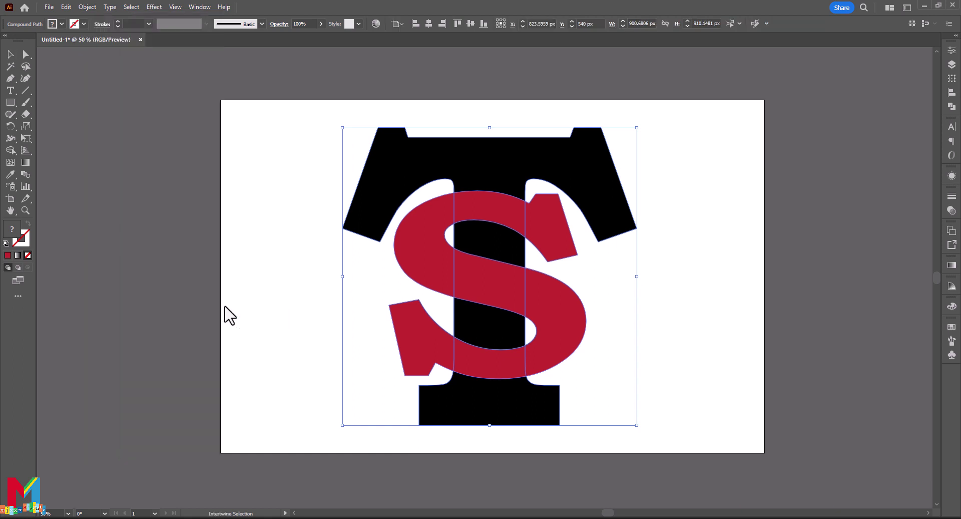
pyautogui.moveTo(447, 191); pyautogui.dragTo(517, 243)
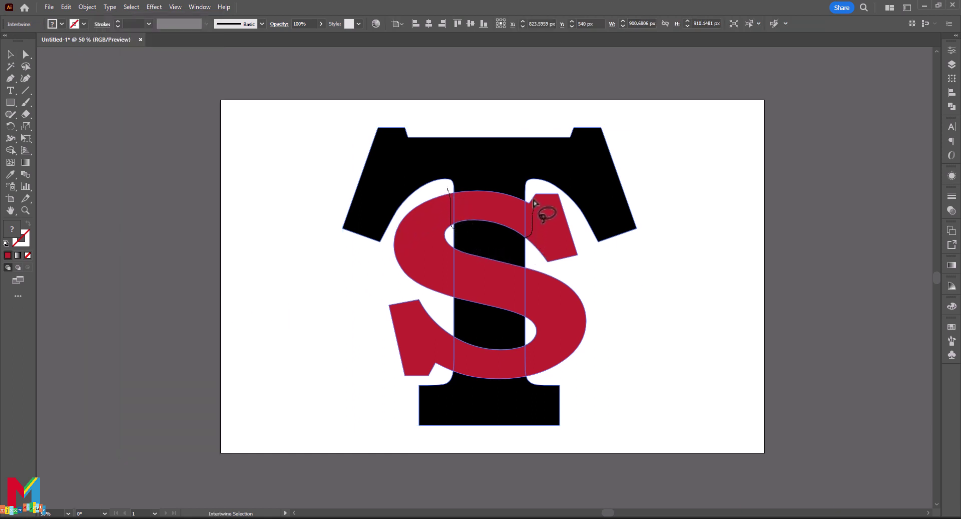
pyautogui.moveTo(534, 202); pyautogui.dragTo(452, 200)
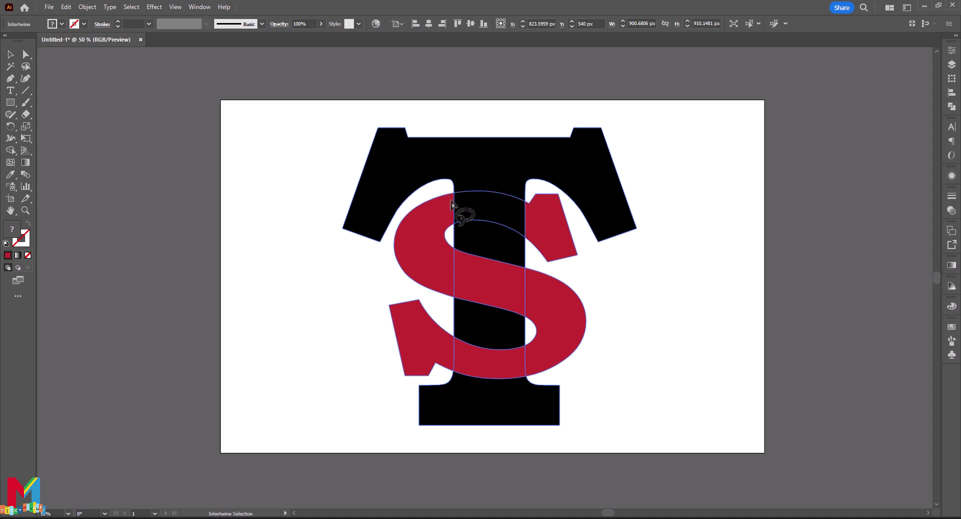
pyautogui.click(461, 273)
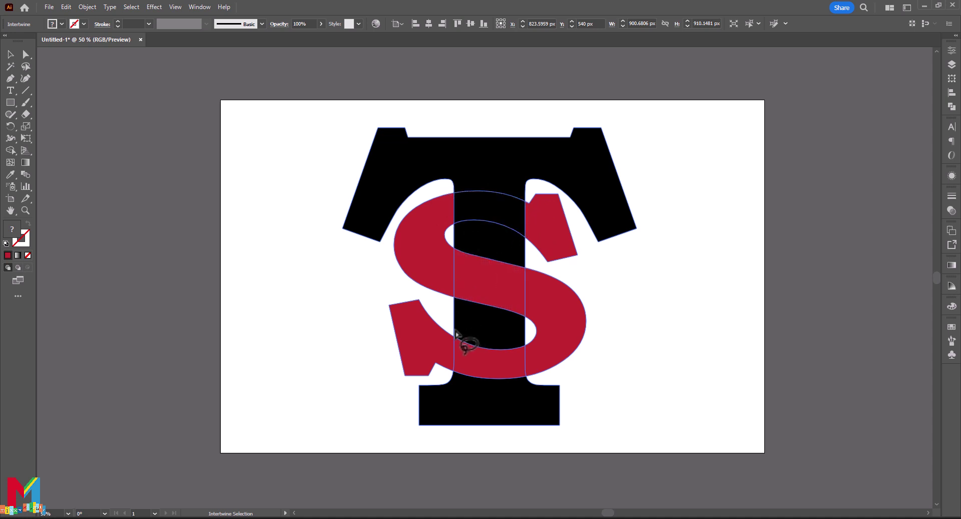
pyautogui.moveTo(450, 328)
pyautogui.mouseDown()
pyautogui.moveTo(534, 366)
pyautogui.moveTo(450, 327)
pyautogui.mouseUp()
pyautogui.click(10, 54)
pyautogui.click(280, 207)
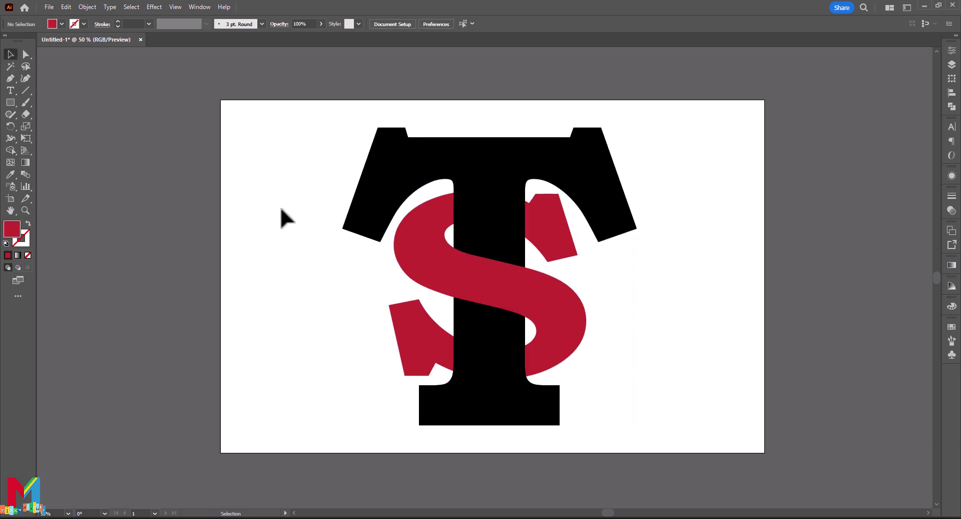
# Expand the intertwine into plain shapes and ungroup them.
pyautogui.click(581, 321)
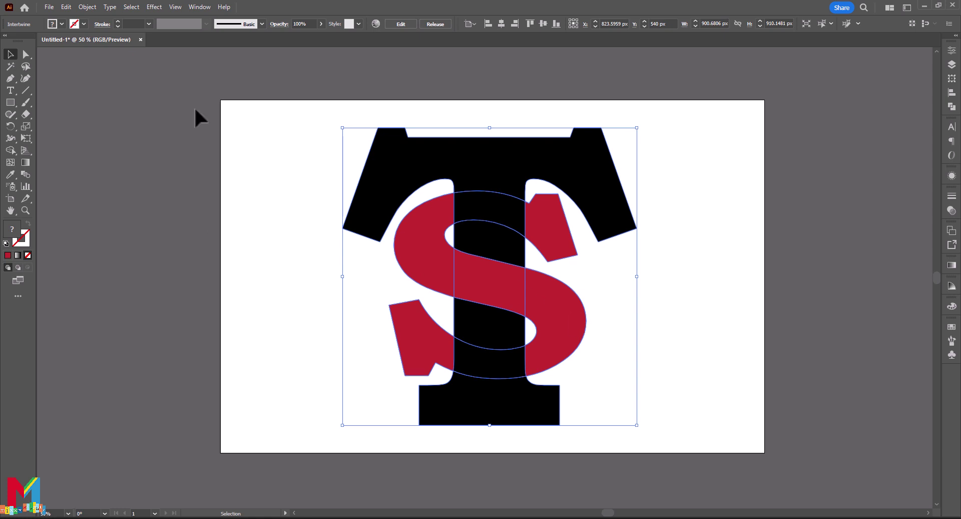
pyautogui.click(94, 8)
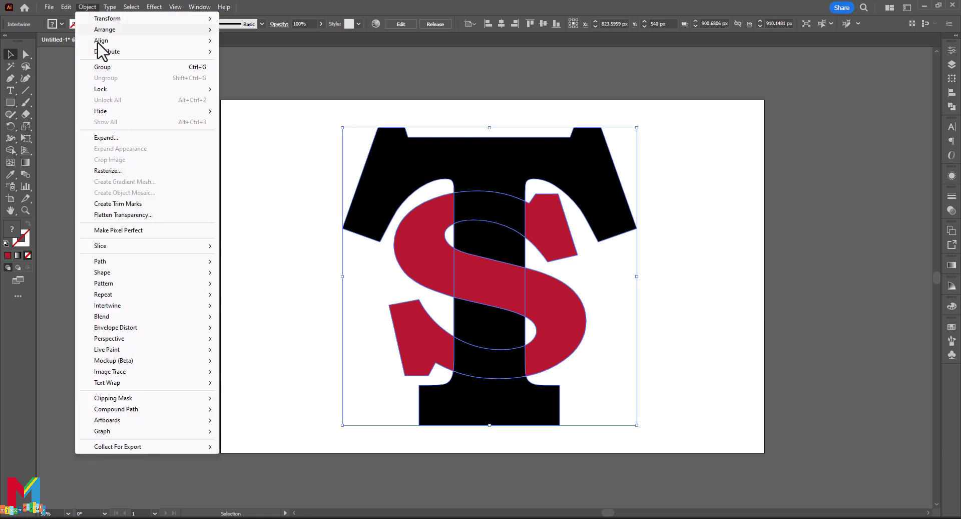
pyautogui.click(118, 140)
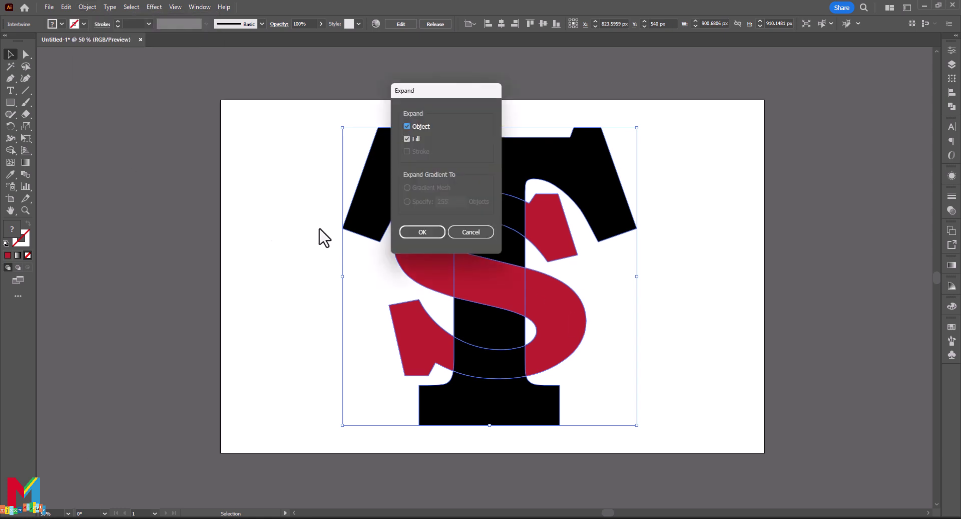
pyautogui.click(410, 235)
pyautogui.rightClick(453, 264)
pyautogui.click(494, 399)
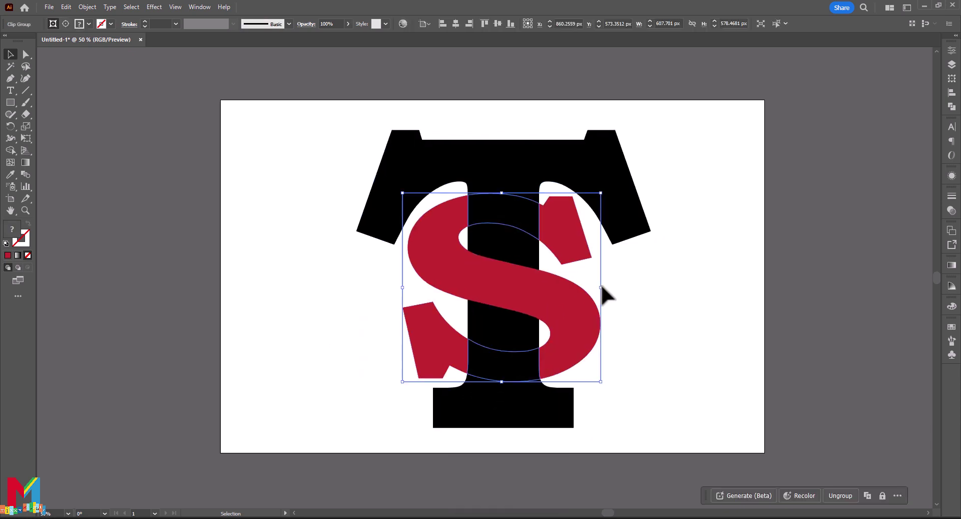
pyautogui.click(601, 283)
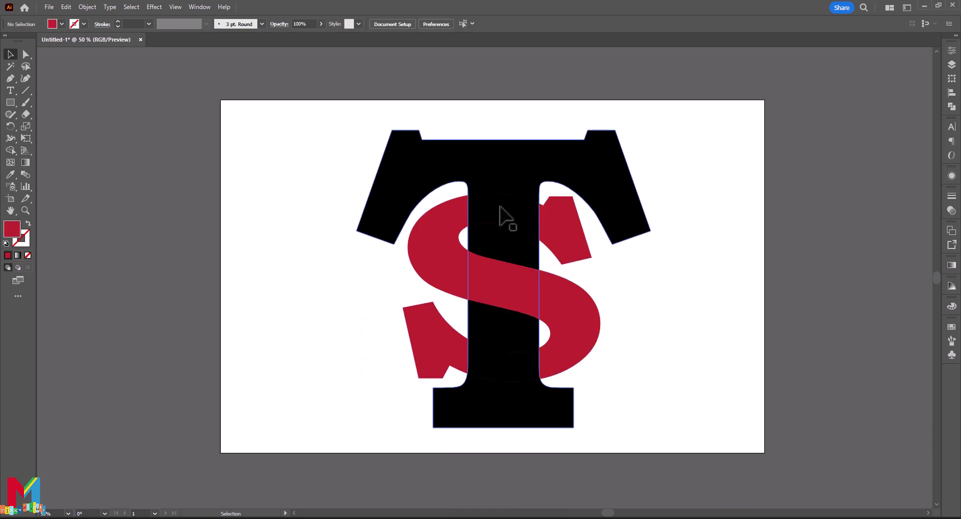
# Crop the S clip group with Pathfinder and preview a 10 px Offset Path.
pyautogui.click(570, 306)
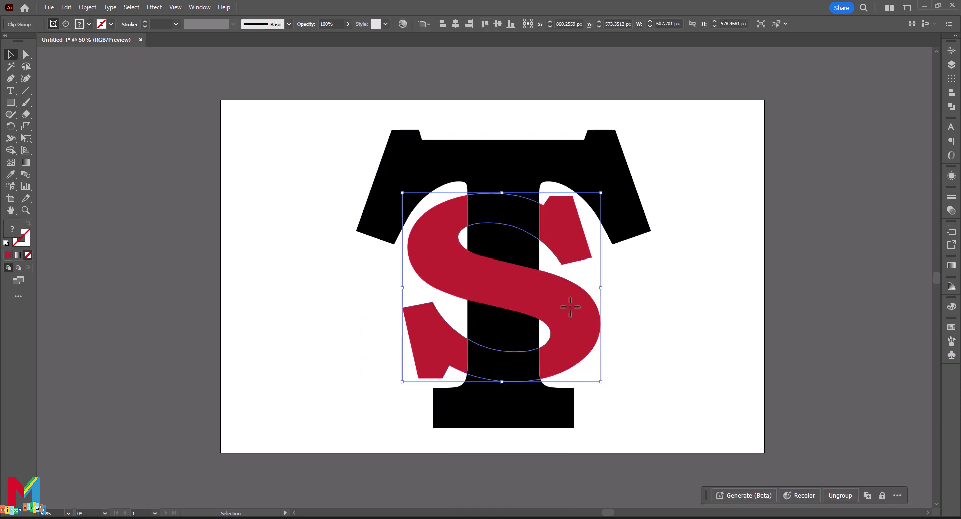
pyautogui.click(951, 106)
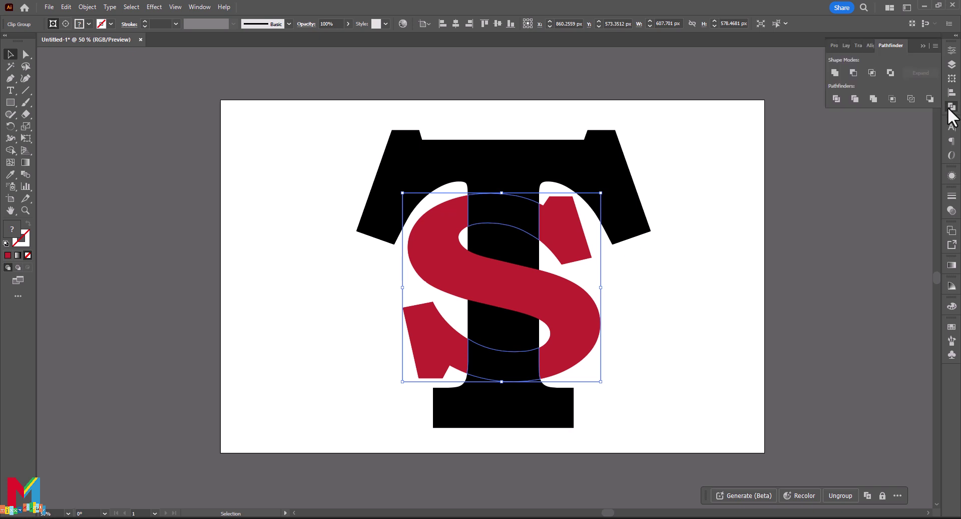
pyautogui.click(873, 98)
pyautogui.click(88, 7)
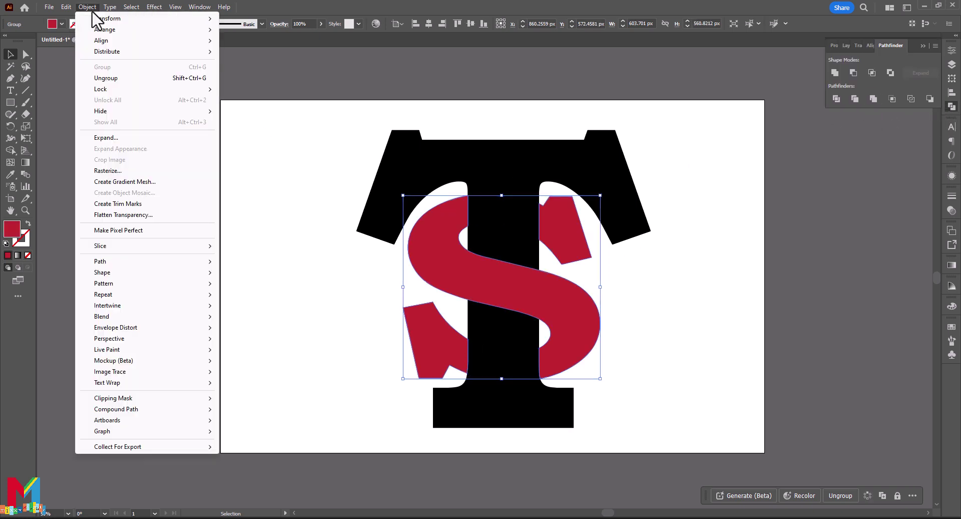
pyautogui.moveTo(100, 261)
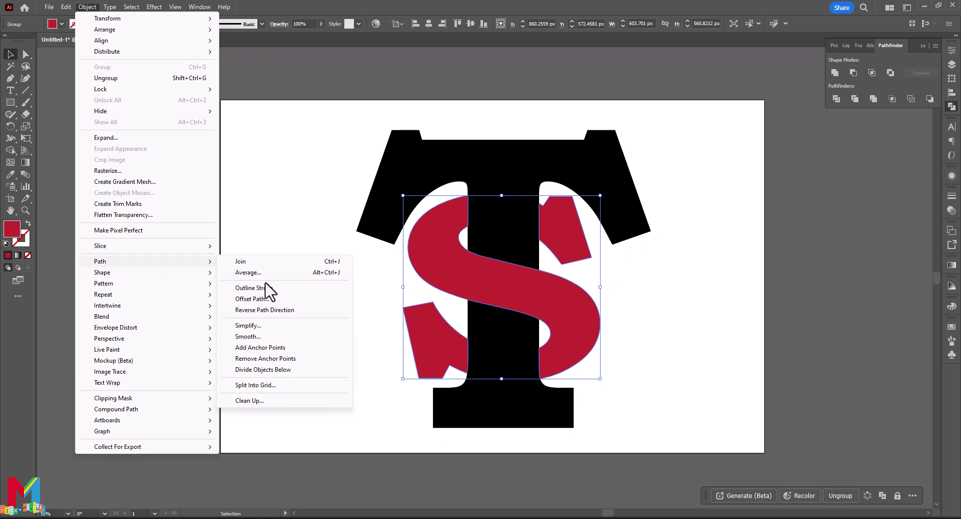
pyautogui.click(251, 299)
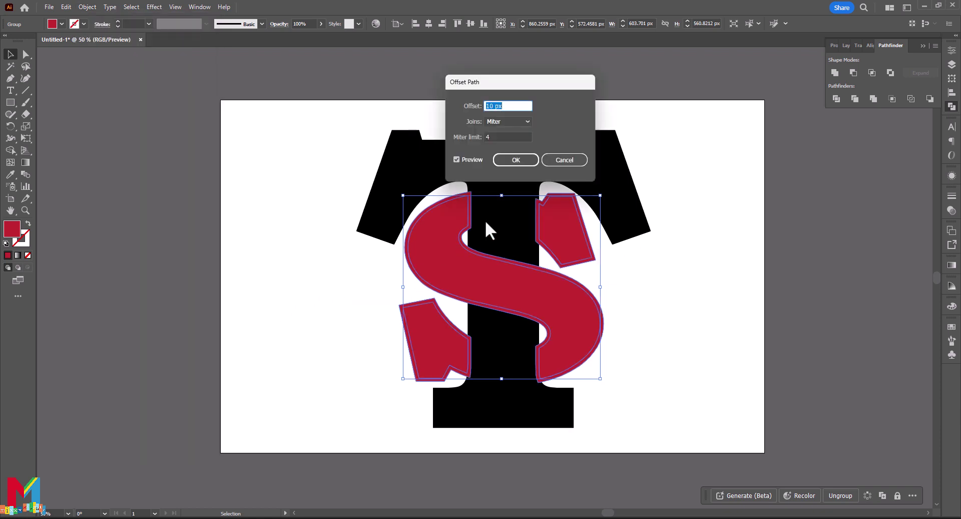
# Apply the 10 px offset, then select and zoom in on the whole monogram.
pyautogui.click(516, 160)
pyautogui.moveTo(701, 148); pyautogui.dragTo(310, 434)
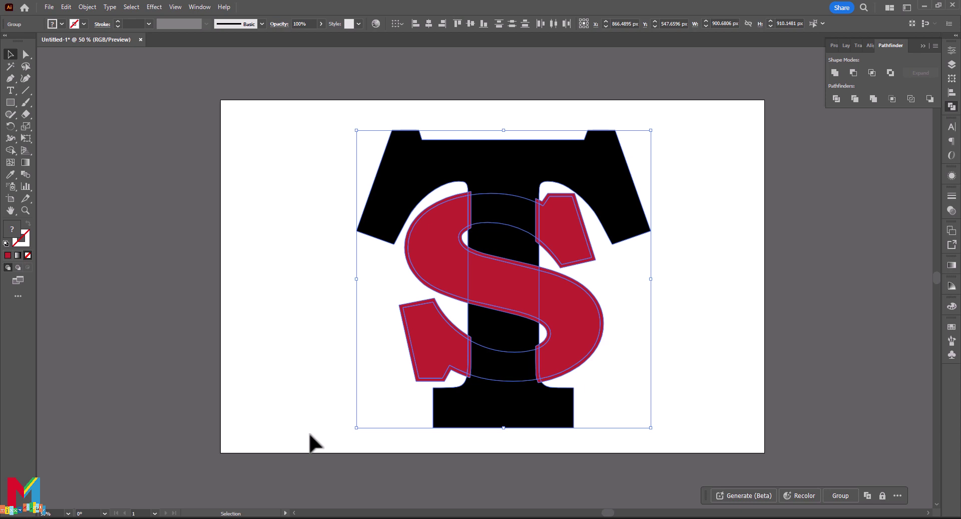
pyautogui.hotkey('ctrl', '+')
pyautogui.hotkey('ctrl', '+')
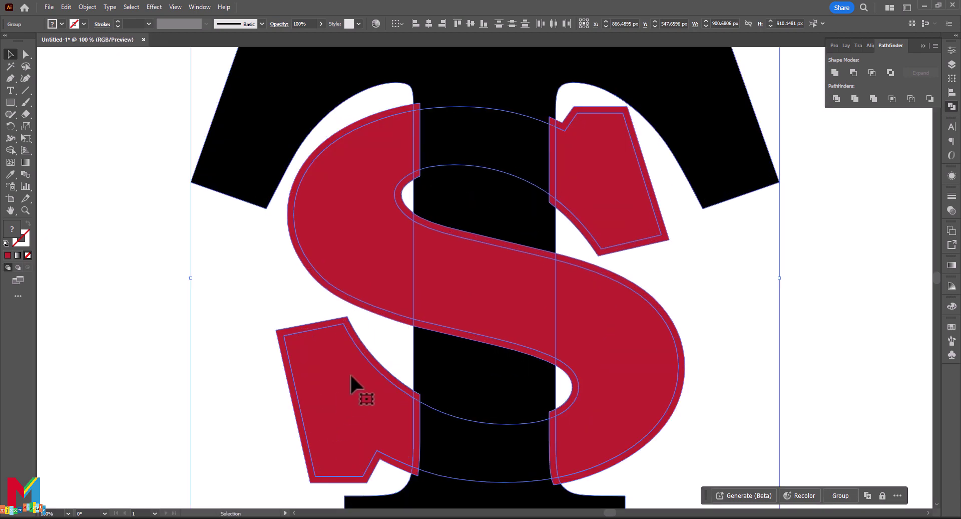
# Delete the offset rings and slivers around the S pieces with Shape Builder.
pyautogui.click(11, 151)
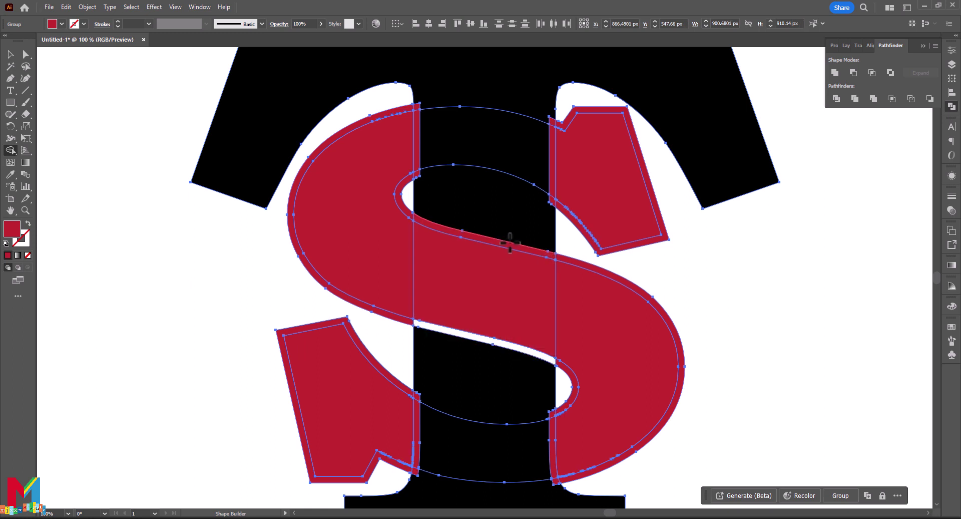
pyautogui.moveTo(599, 270); pyautogui.dragTo(635, 245)
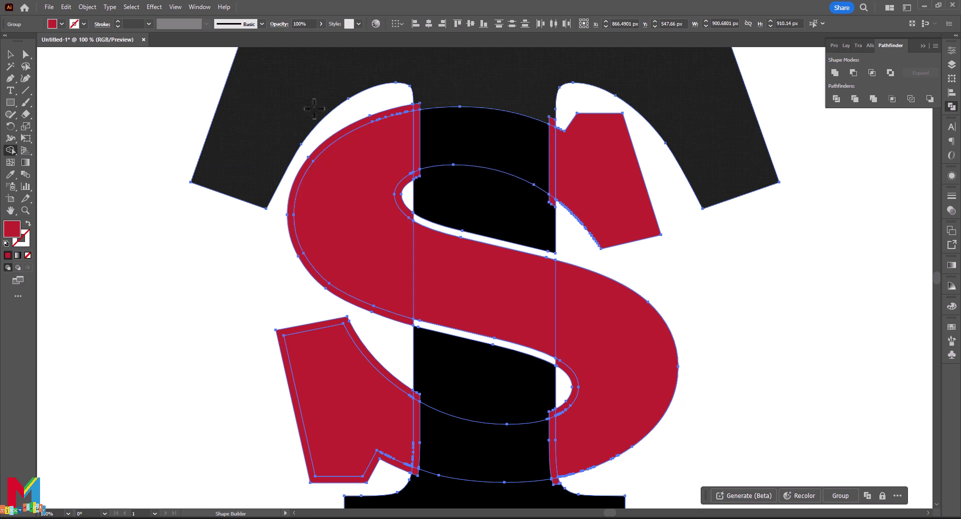
pyautogui.keyDown('alt'); pyautogui.click(345, 133); pyautogui.keyUp('alt')
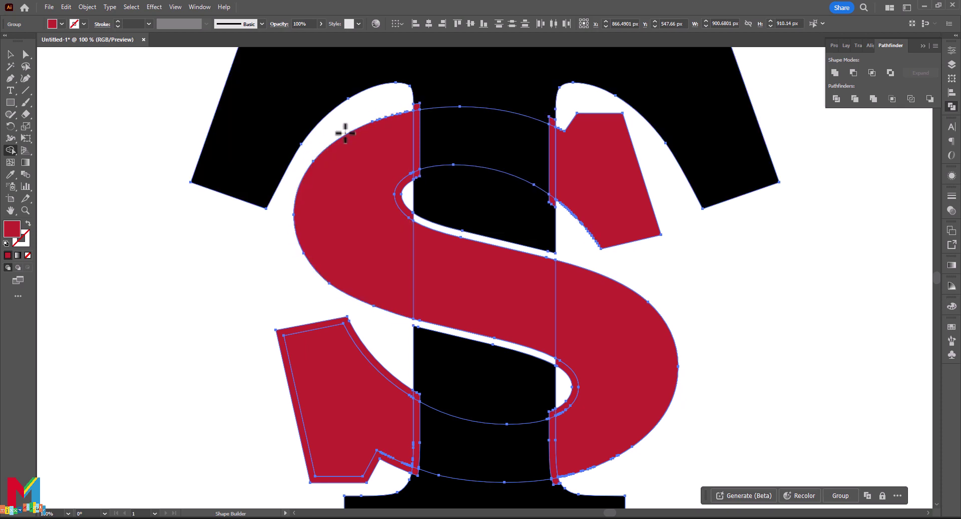
pyautogui.keyDown('alt'); pyautogui.click(365, 350); pyautogui.keyUp('alt')
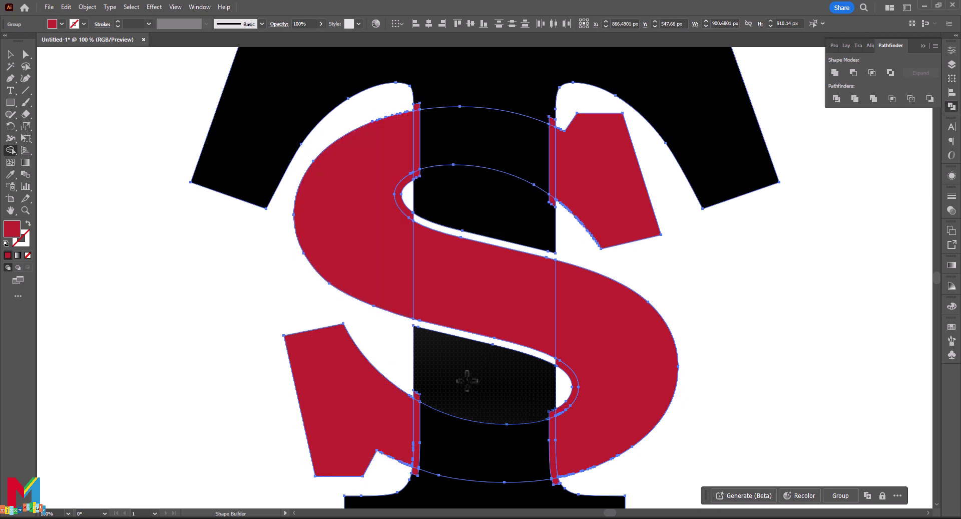
pyautogui.keyDown('alt'); pyautogui.click(572, 397); pyautogui.keyUp('alt')
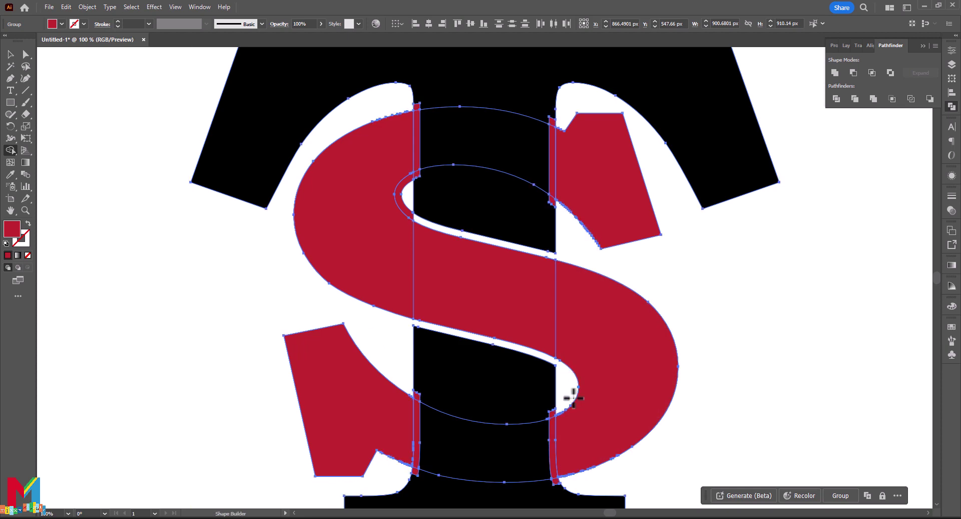
pyautogui.scroll(2, 117, 242)
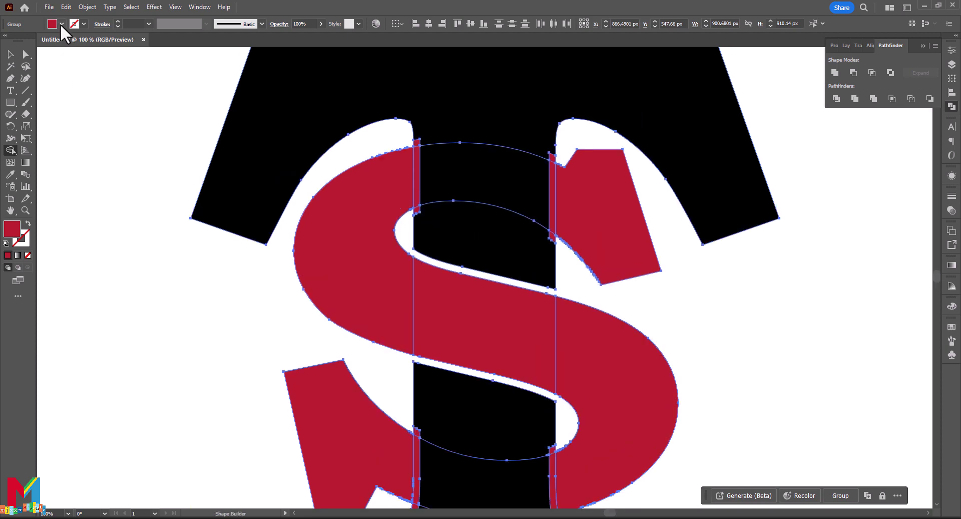
# With a black fill, merge the upper stem regions around the S into the T.
pyautogui.click(61, 24)
pyautogui.click(18, 35)
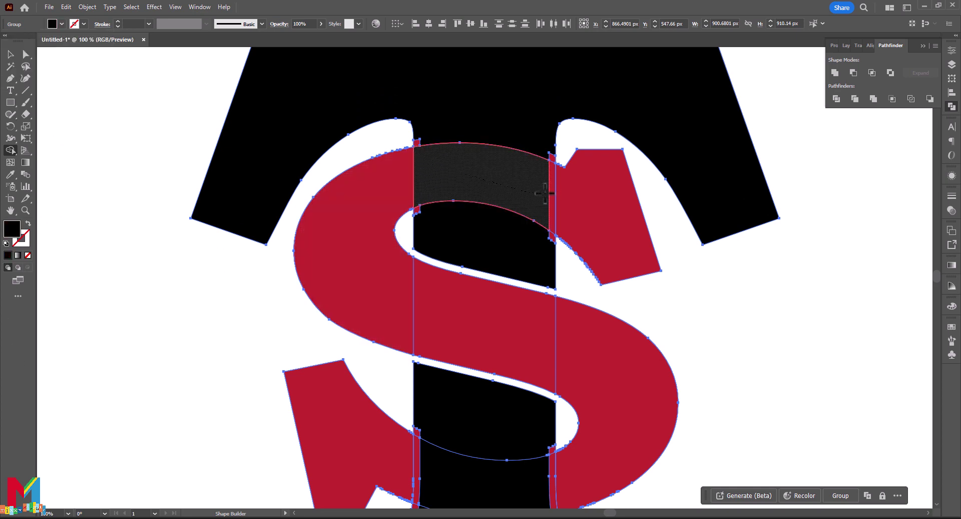
pyautogui.moveTo(551, 153); pyautogui.dragTo(525, 149)
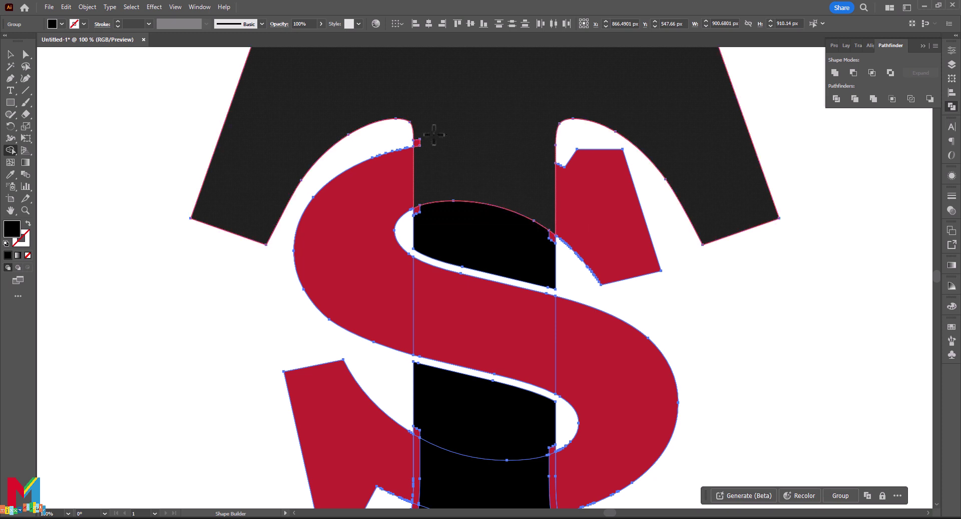
pyautogui.moveTo(416, 164)
pyautogui.mouseDown()
pyautogui.moveTo(423, 217)
pyautogui.moveTo(502, 214)
pyautogui.mouseUp()
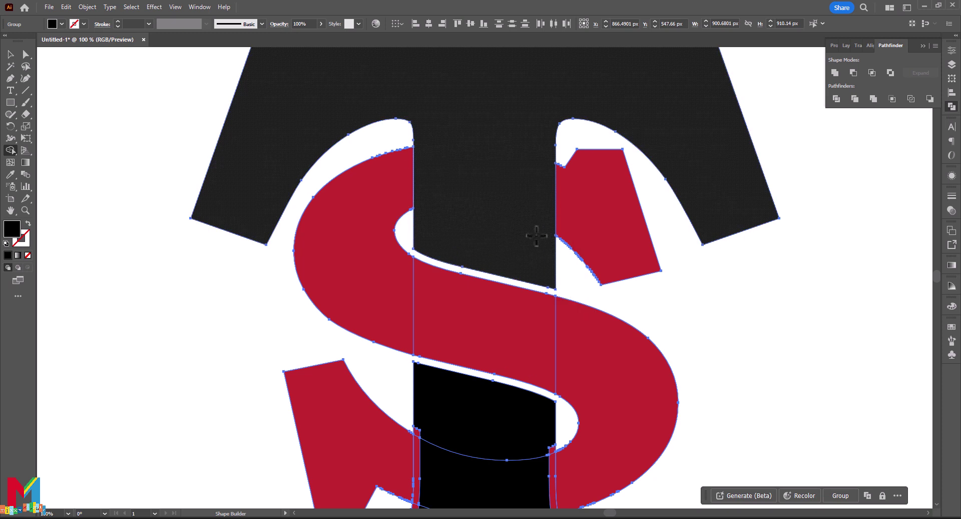
# Merge the red slivers along the T's lower stem and base into the T, then zoom out.
pyautogui.scroll(-2, 525, 250)
pyautogui.moveTo(480, 360)
pyautogui.mouseDown()
pyautogui.moveTo(416, 408)
pyautogui.moveTo(424, 459)
pyautogui.mouseUp()
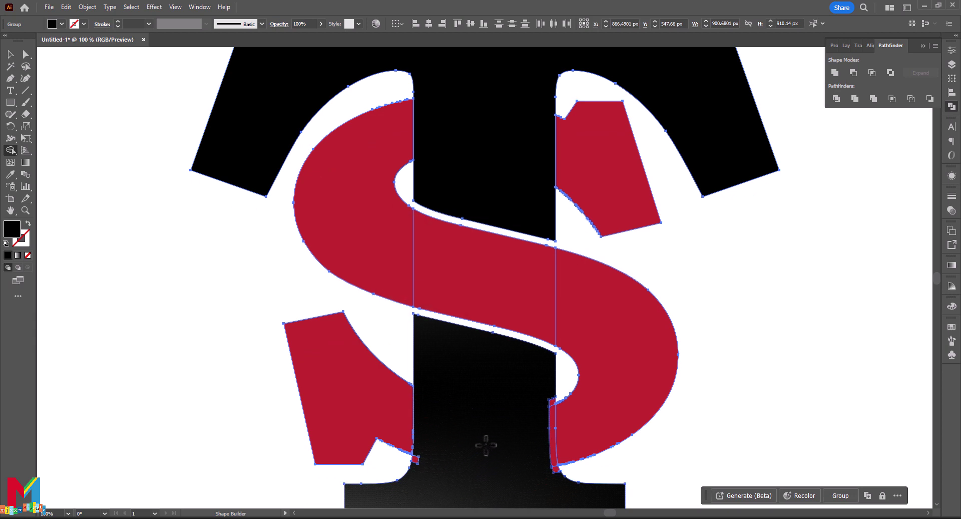
pyautogui.click(416, 458)
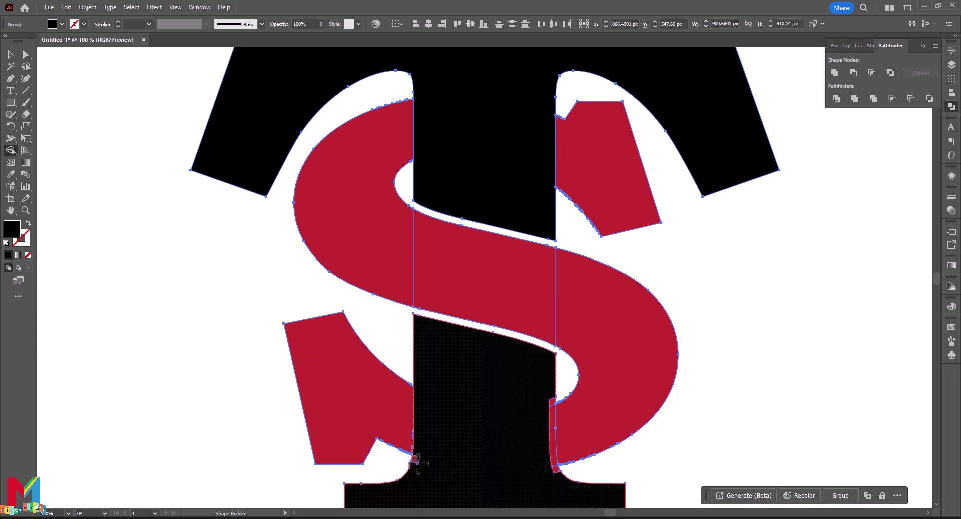
pyautogui.click(552, 431)
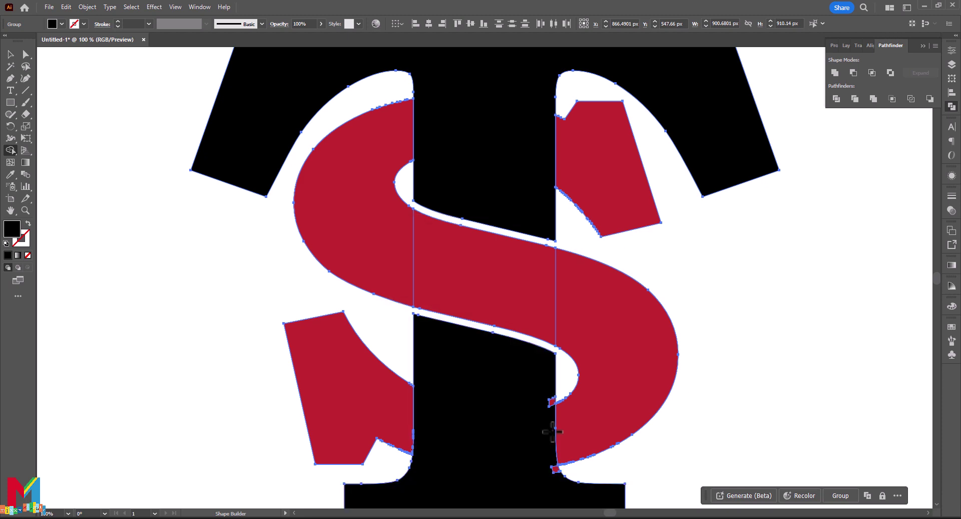
pyautogui.click(554, 468)
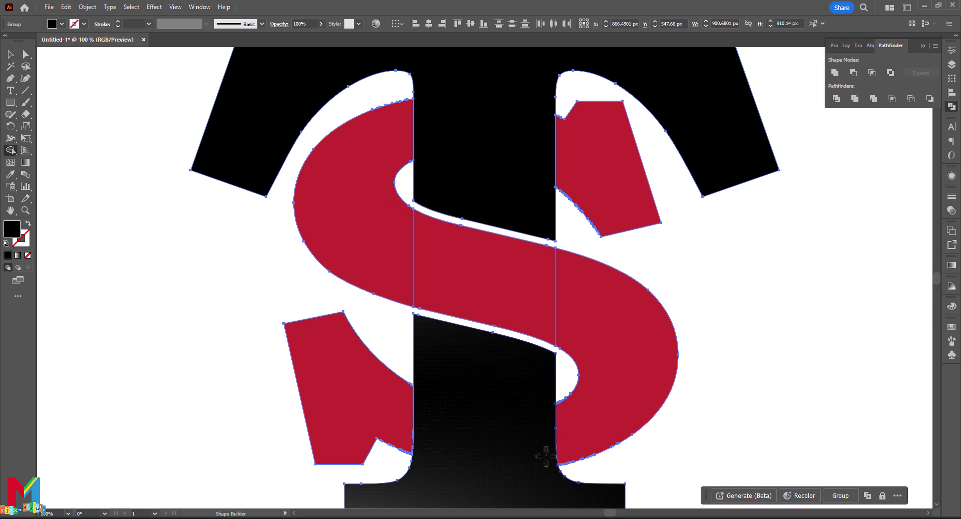
pyautogui.scroll(2, 491, 342)
pyautogui.scroll(2, 491, 342)
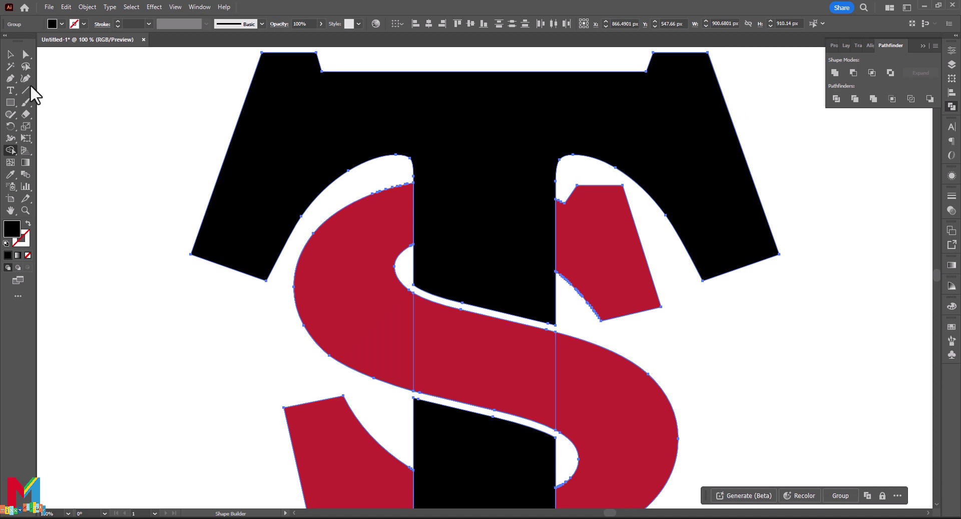
pyautogui.click(11, 55)
pyautogui.click(101, 117)
pyautogui.hotkey('ctrl', '-')
pyautogui.hotkey('ctrl', '-')
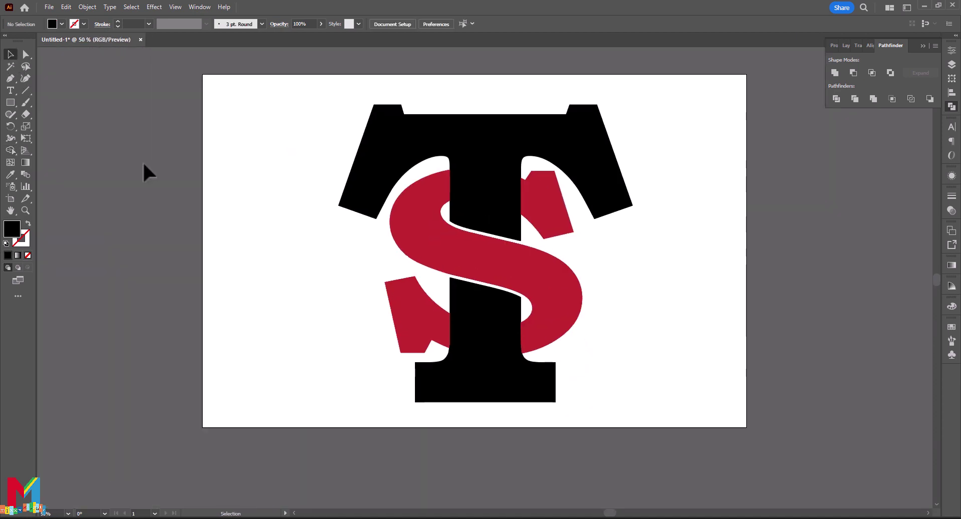
# Ungroup the artwork and group the upper and lower T pieces together.
pyautogui.click(468, 167)
pyautogui.rightClick(468, 166)
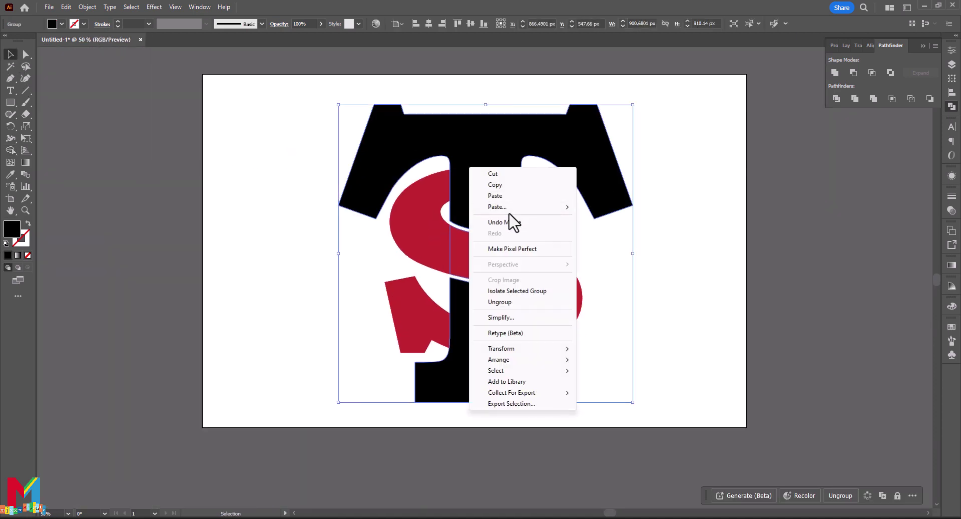
pyautogui.click(516, 301)
pyautogui.click(491, 165)
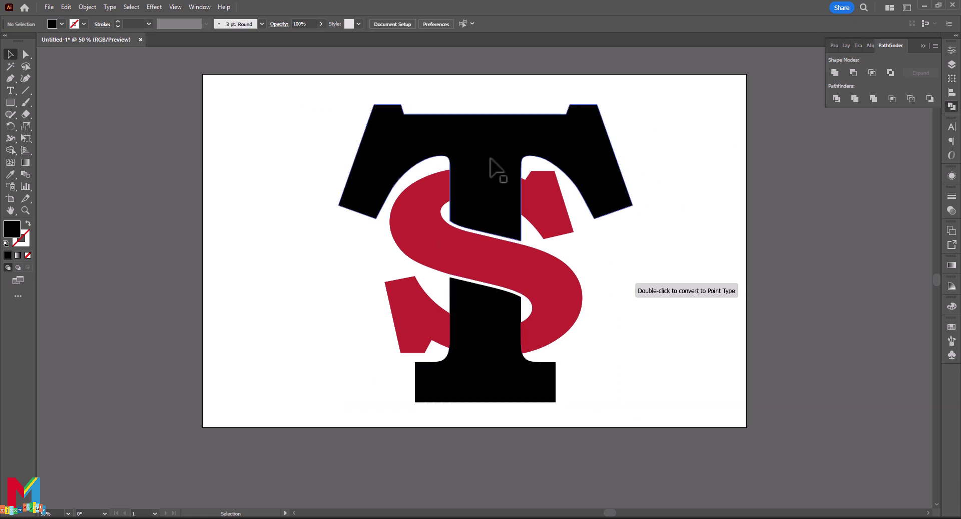
pyautogui.keyDown('shift'); pyautogui.click(489, 326); pyautogui.keyUp('shift')
pyautogui.rightClick(489, 322)
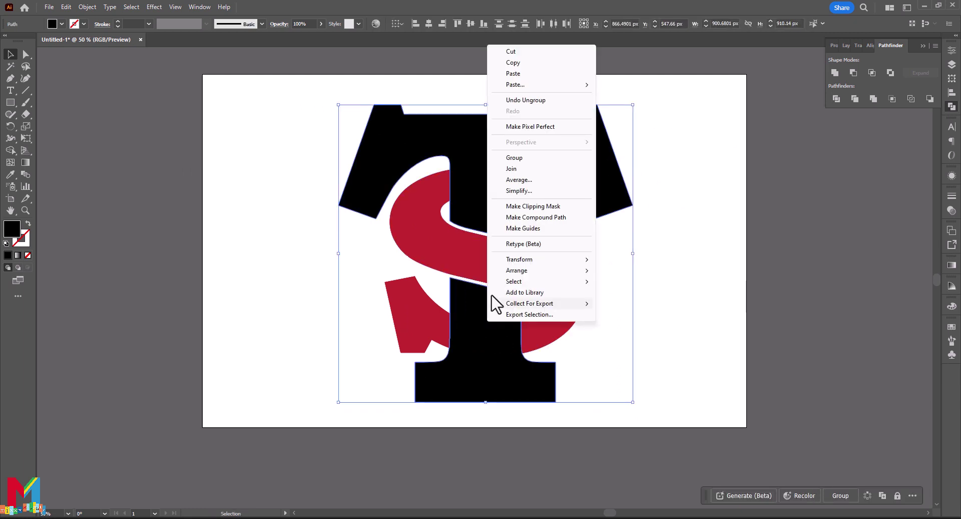
pyautogui.click(514, 157)
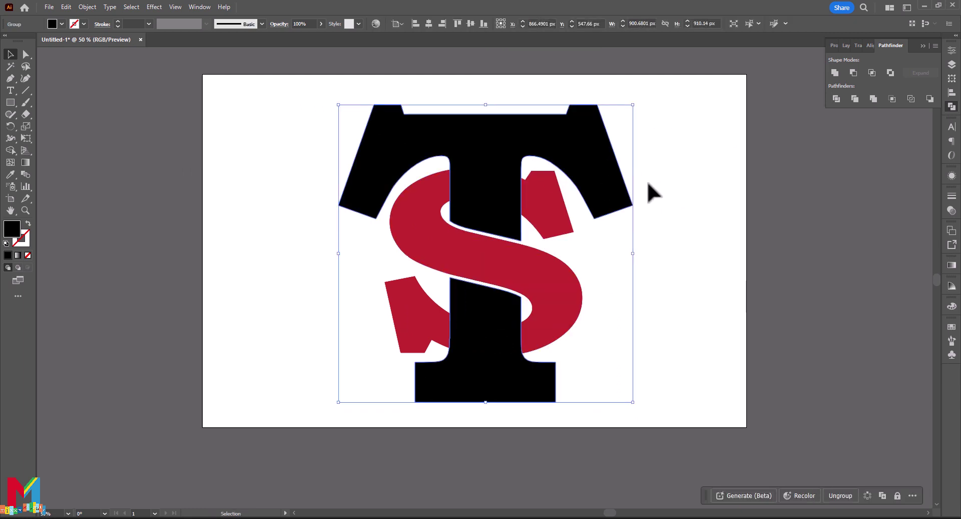
# Apply a 10 px Offset Path around the grouped black T.
pyautogui.click(87, 8)
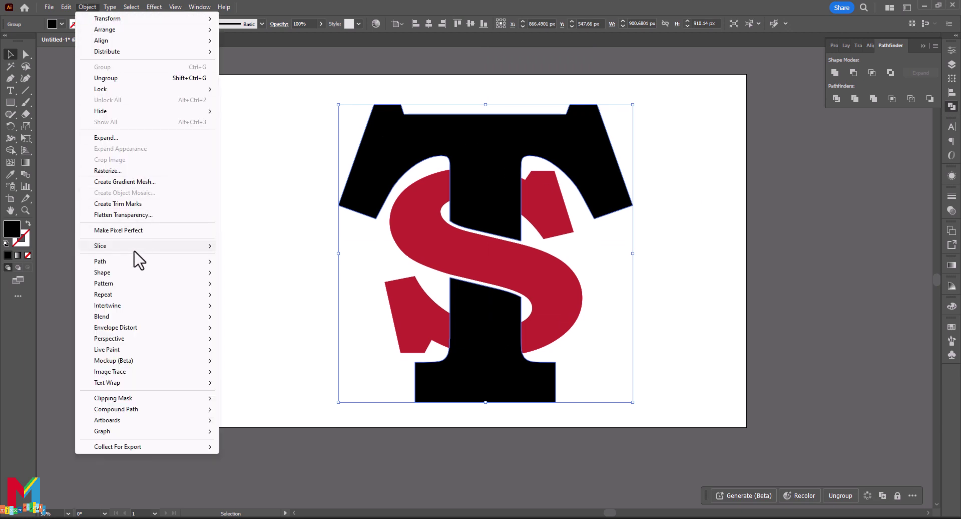
pyautogui.moveTo(100, 261)
pyautogui.click(265, 299)
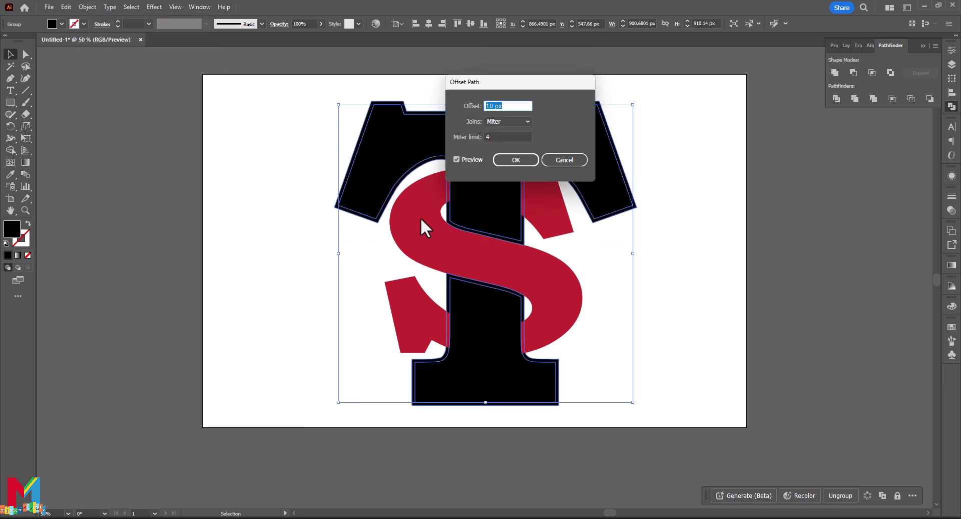
pyautogui.click(529, 166)
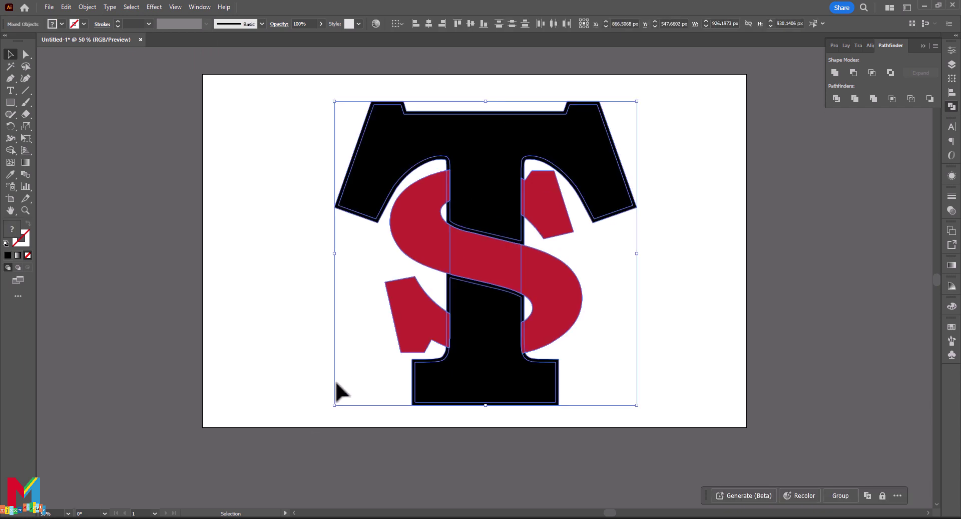
pyautogui.click(11, 150)
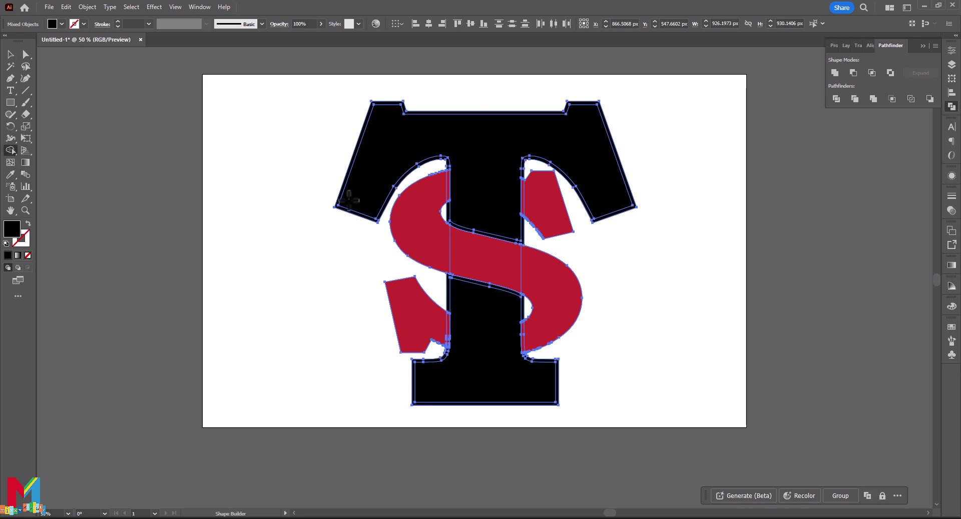
# Delete the offset strips around the T's top and the S's upper edge.
pyautogui.hotkey('ctrl', '=')
pyautogui.hotkey('ctrl', '=')
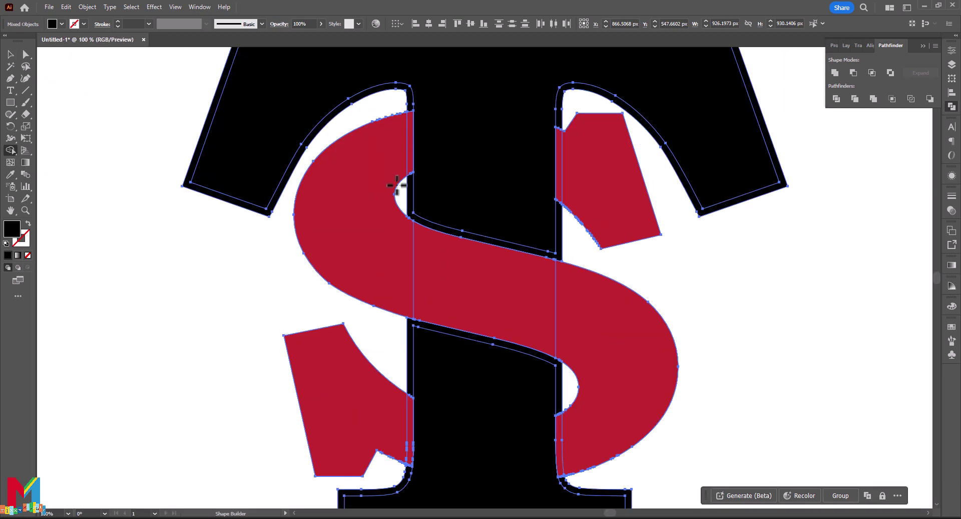
pyautogui.scroll(2, 397, 185)
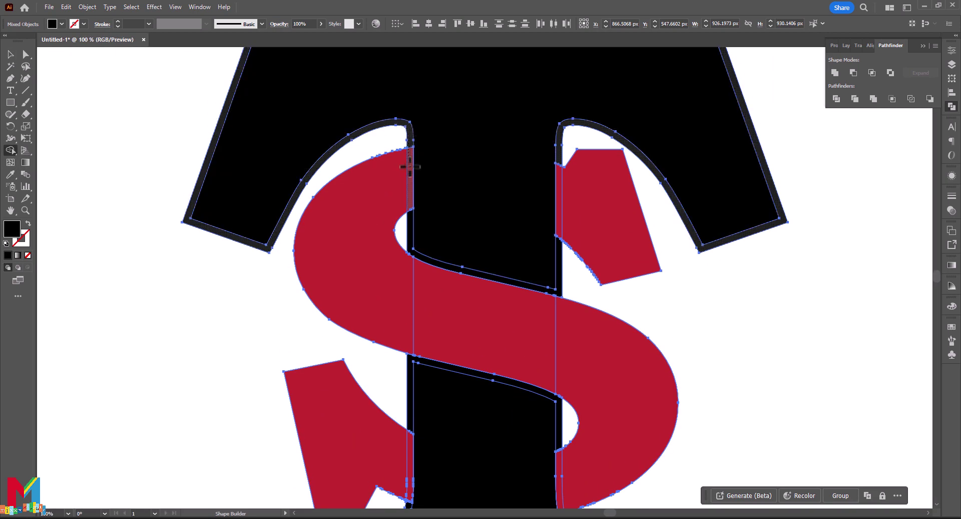
pyautogui.keyDown('alt'); pyautogui.click(409, 167); pyautogui.keyUp('alt')
pyautogui.keyDown('alt'); pyautogui.click(410, 213); pyautogui.keyUp('alt')
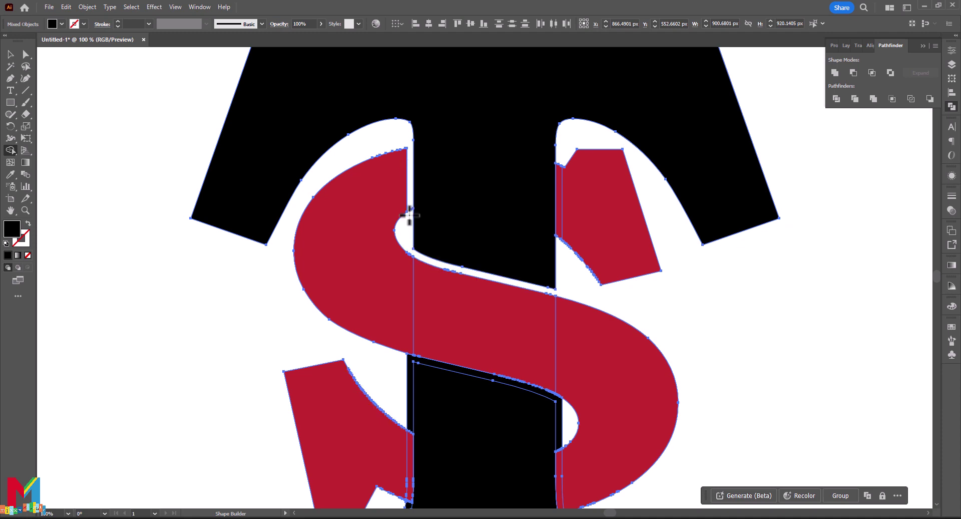
pyautogui.keyDown('alt'); pyautogui.click(560, 178); pyautogui.keyUp('alt')
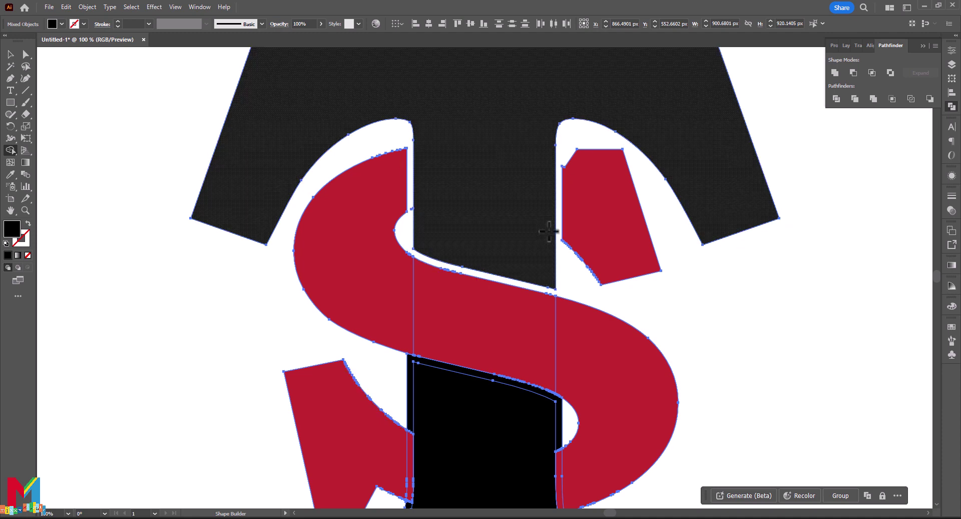
# Delete the remaining strips along the lower stem, the S's lower edge and the T's base.
pyautogui.scroll(-3, 556, 230)
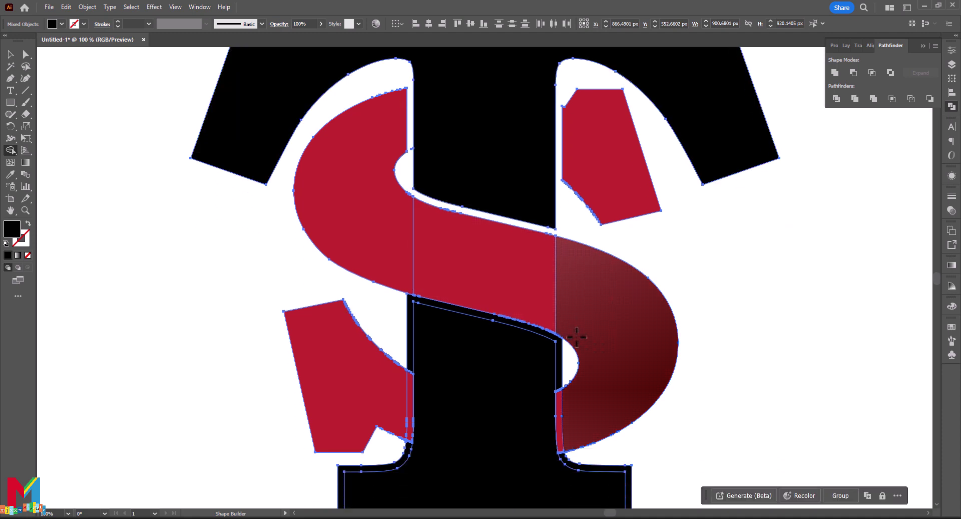
pyautogui.keyDown('alt'); pyautogui.click(541, 328); pyautogui.keyUp('alt')
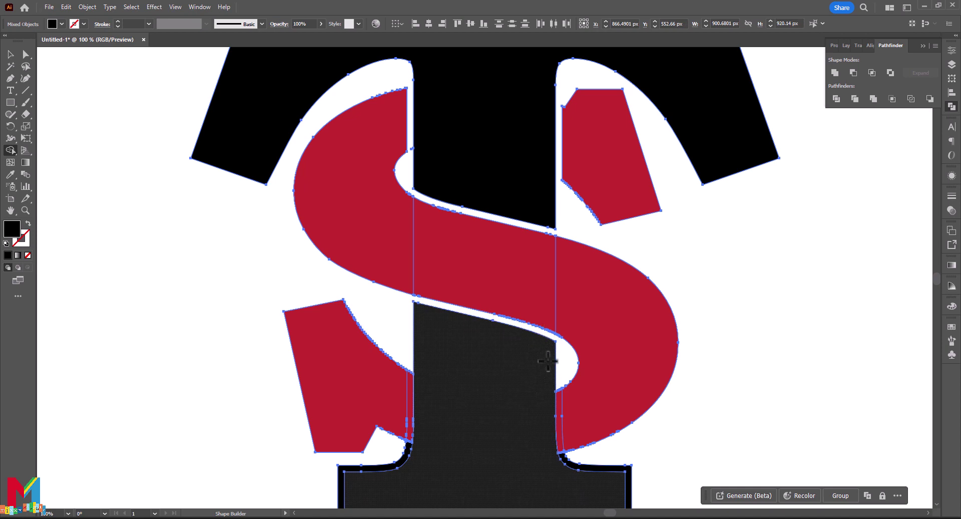
pyautogui.keyDown('alt'); pyautogui.click(559, 404); pyautogui.keyUp('alt')
pyautogui.keyDown('alt'); pyautogui.click(411, 383); pyautogui.keyUp('alt')
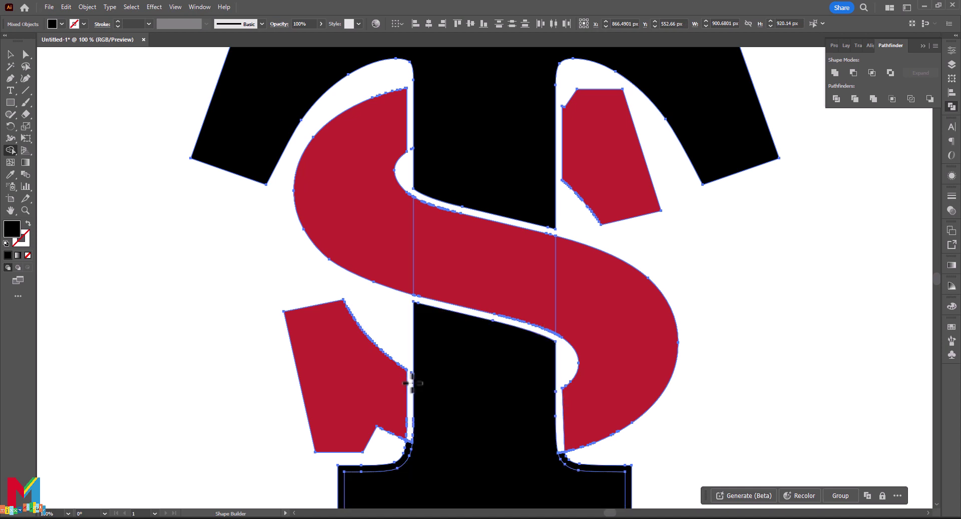
pyautogui.keyDown('alt'); pyautogui.click(404, 440); pyautogui.keyUp('alt')
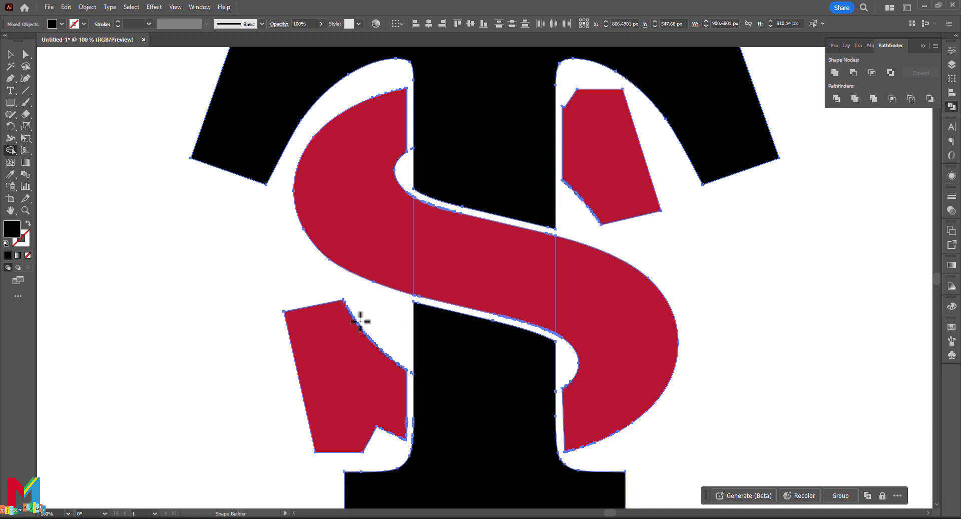
pyautogui.click(10, 54)
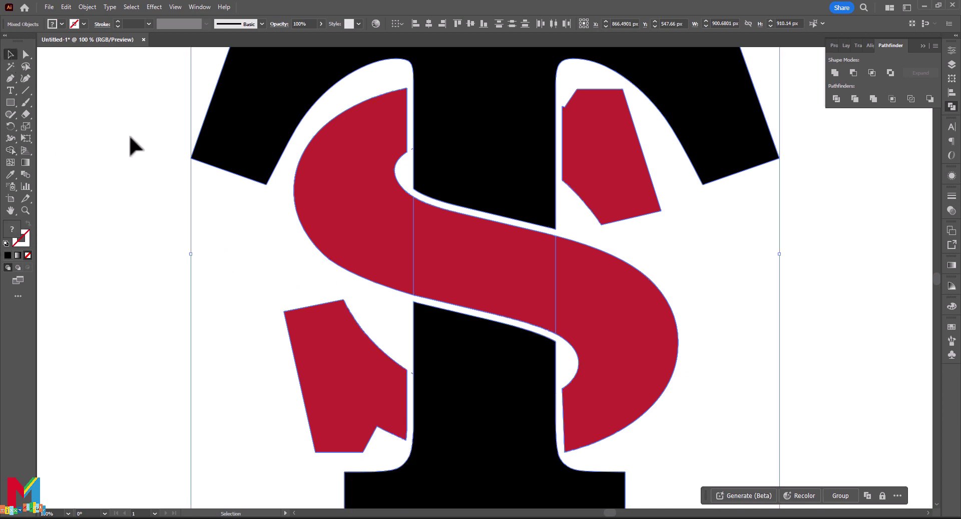
pyautogui.click(129, 136)
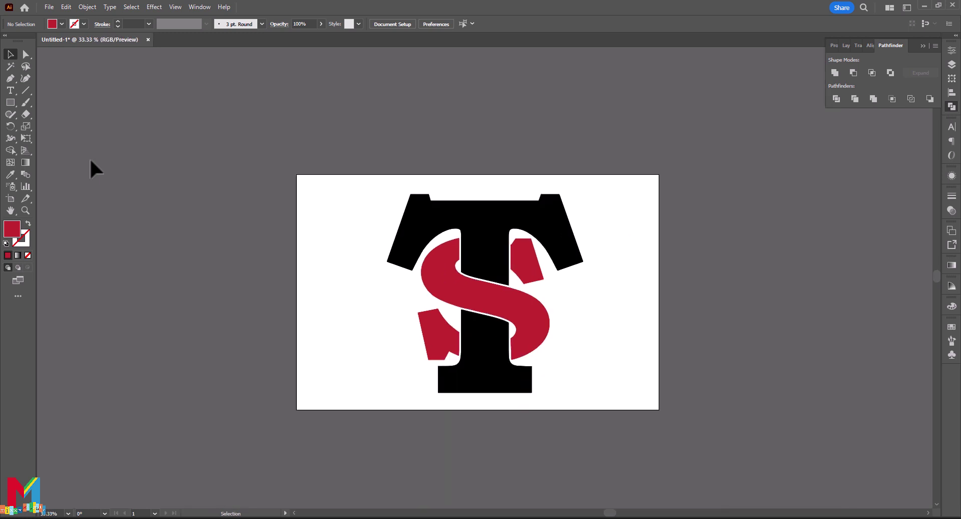
# Collapse the Pathfinder panel to its icon.
pyautogui.click(632, 248)
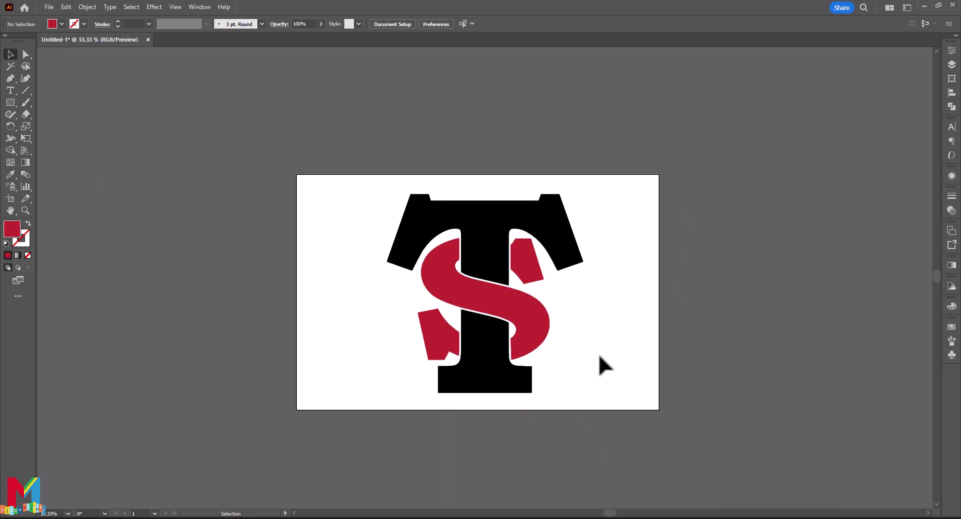